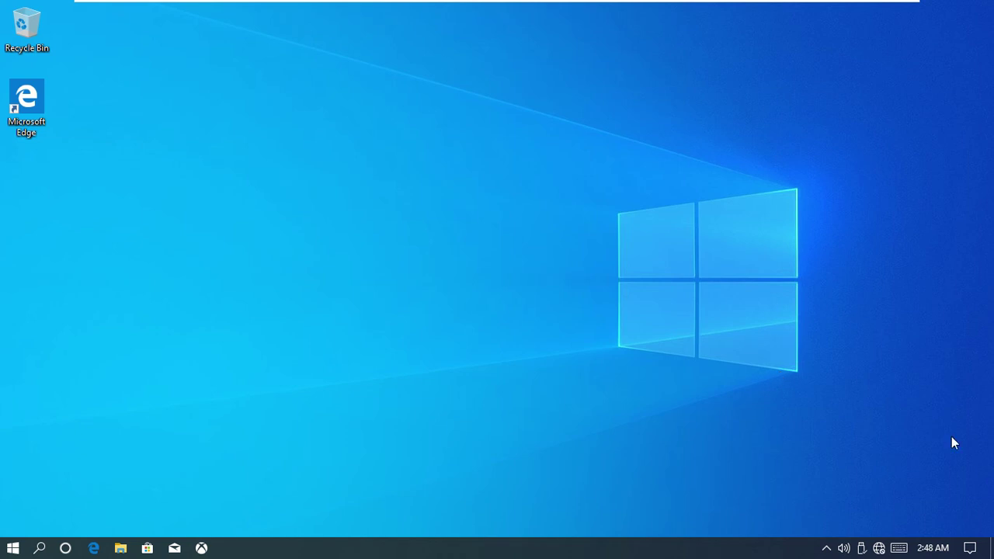
Open Notifications & actions via the Action Center's Manage notifications link, then dismiss the action center.
left_click(970, 548)
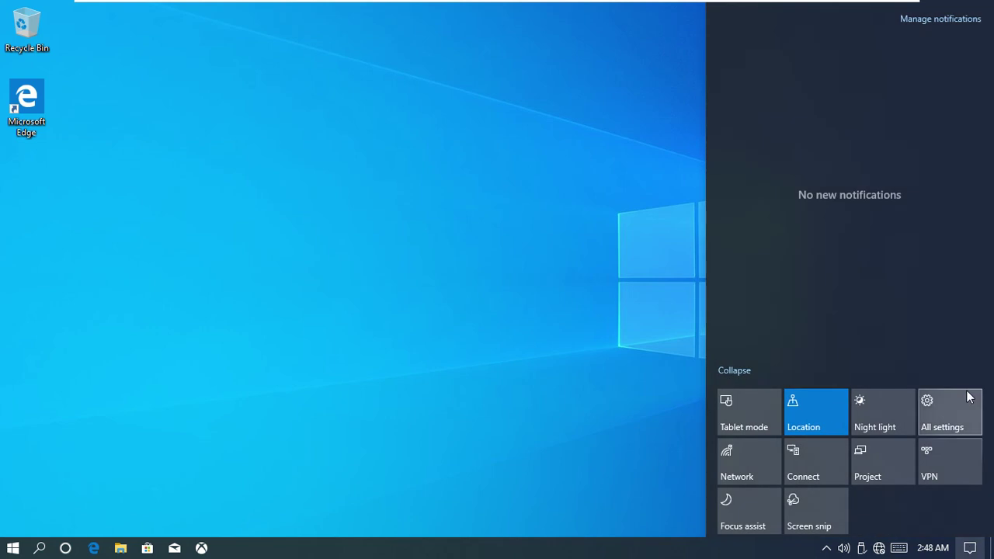
left_click(962, 22)
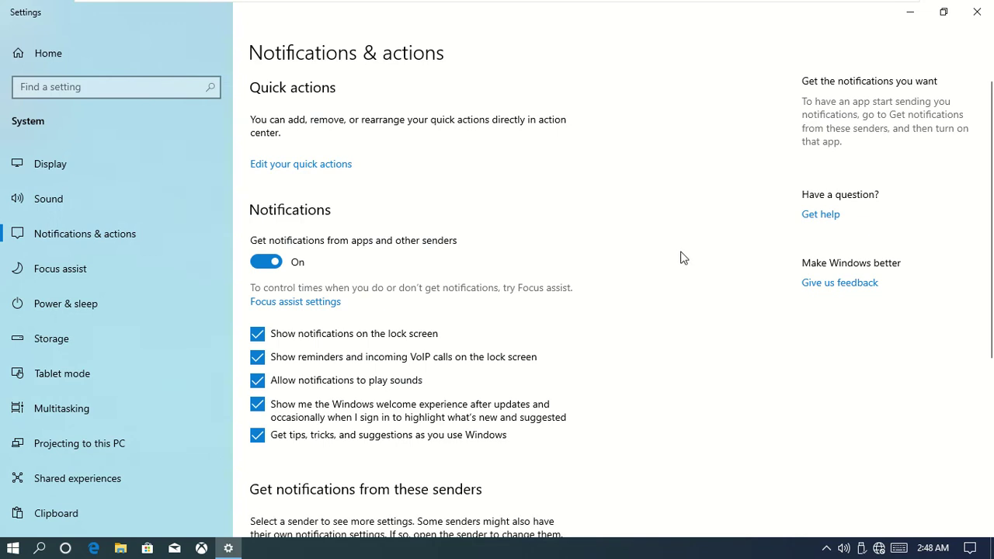
left_click(970, 548)
left_click(633, 205)
Unpin the Tablet mode and VPN quick actions and finish editing.
left_click(331, 165)
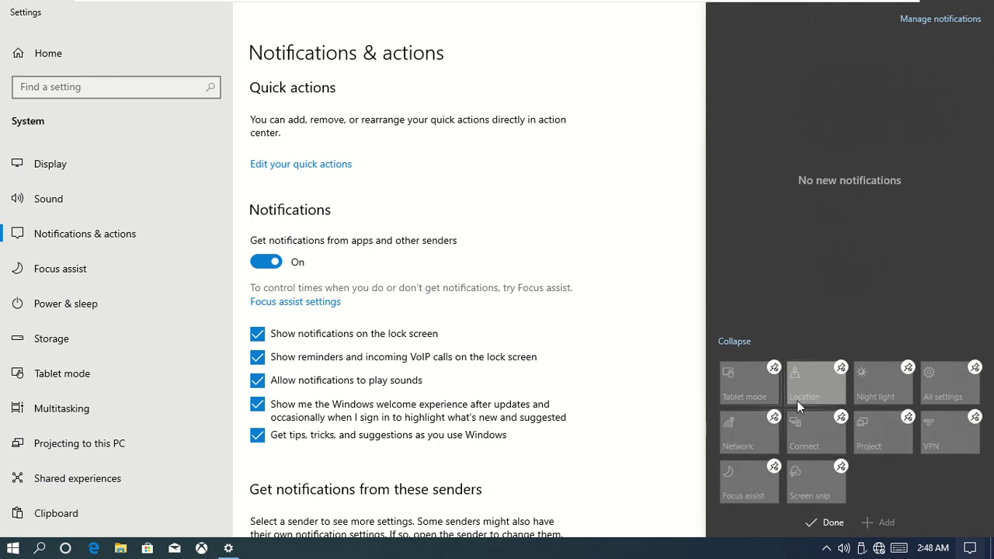
left_click(774, 367)
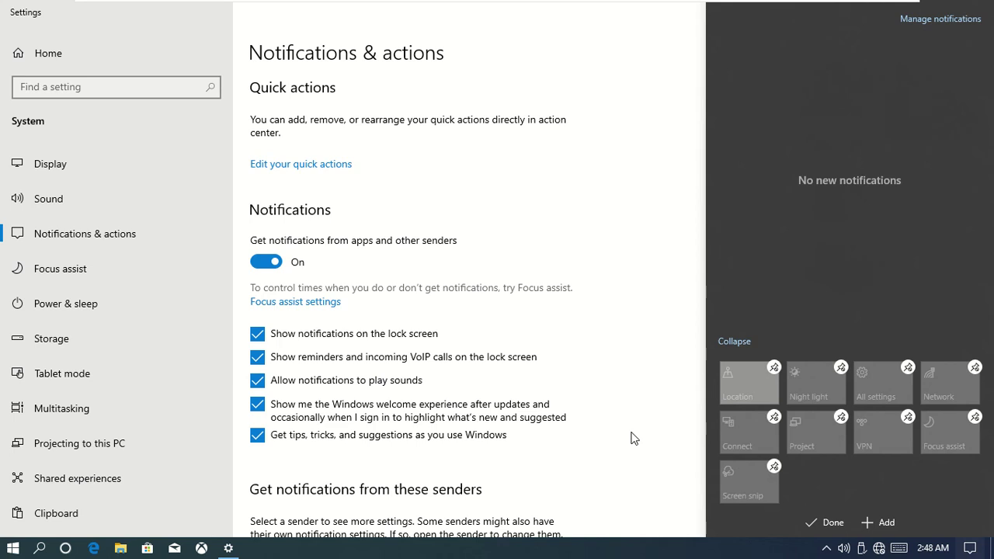
left_click(908, 417)
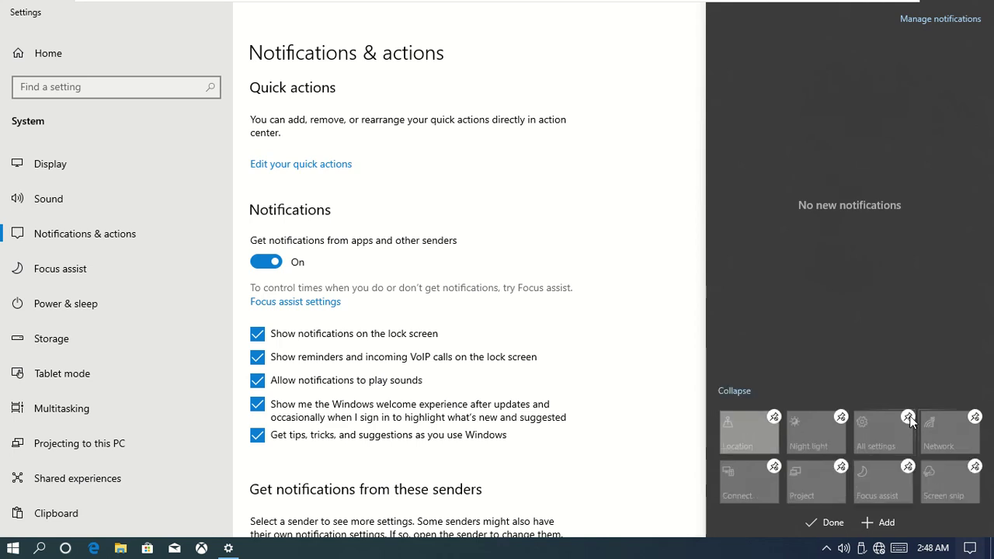
left_click(828, 523)
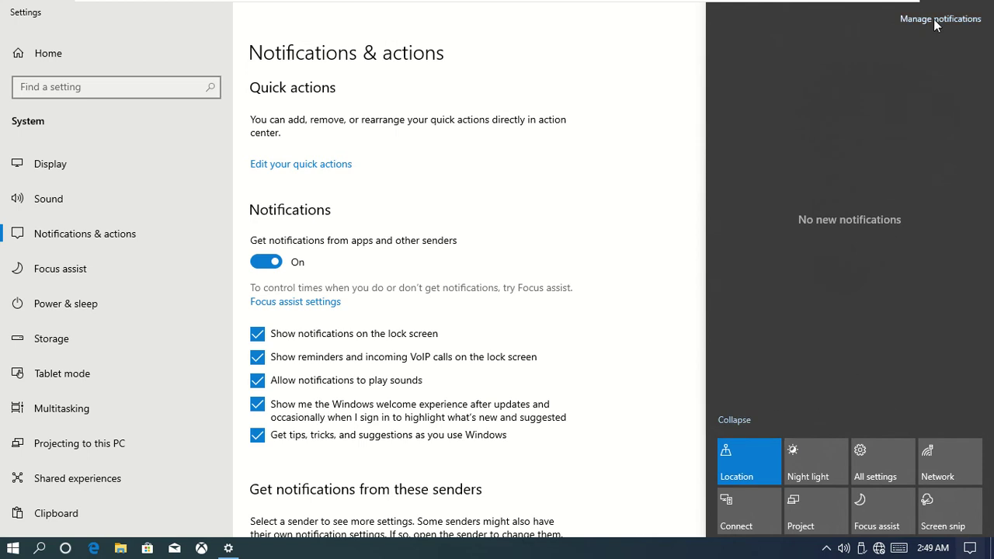
Re-add Tablet mode and then VPN so they sit last, after Screen snip.
left_click(338, 164)
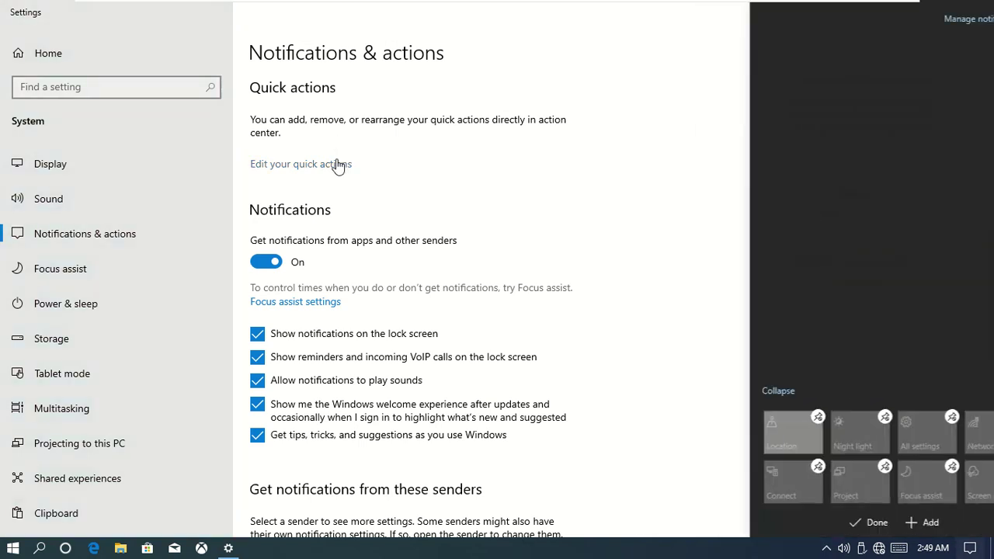
left_click(871, 526)
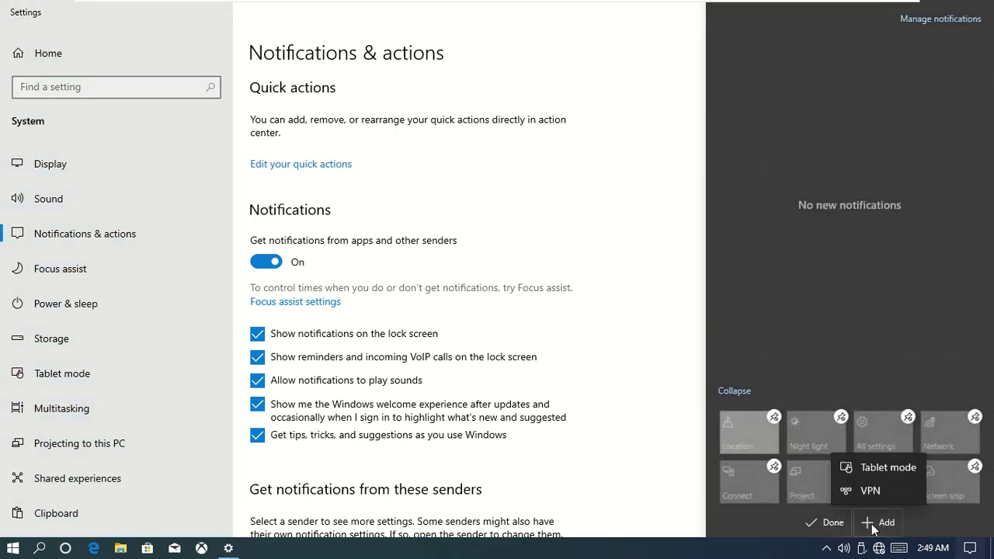
left_click(870, 468)
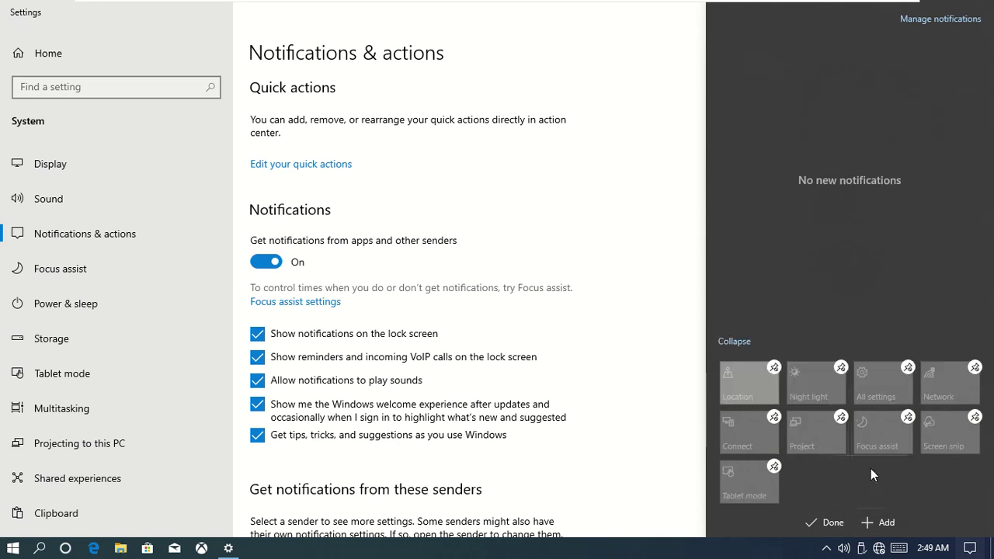
left_click(879, 525)
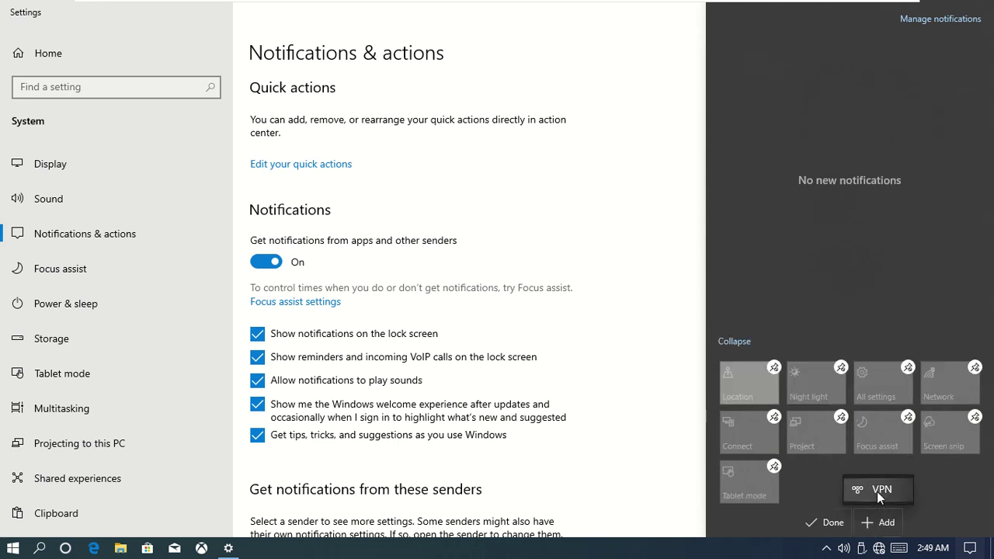
left_click(877, 491)
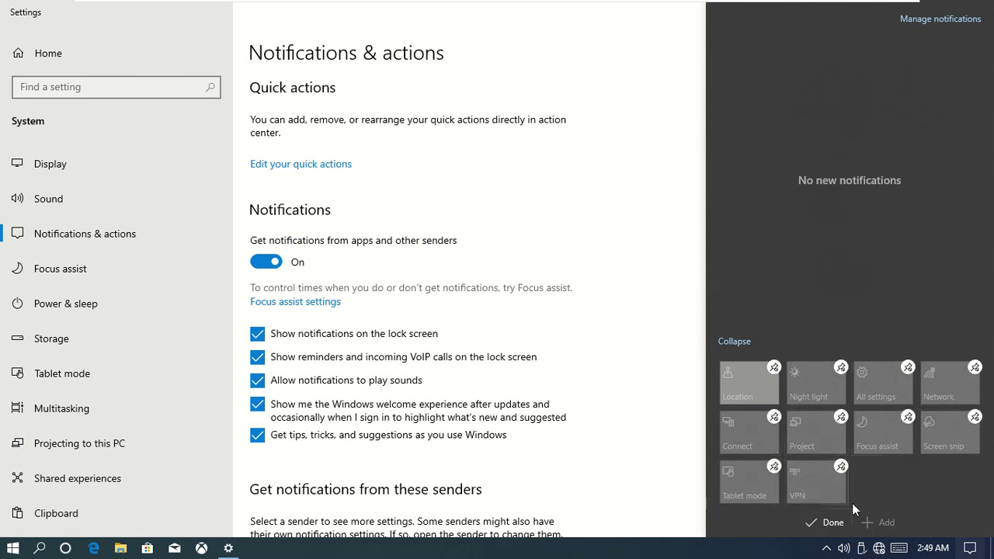
left_click(833, 521)
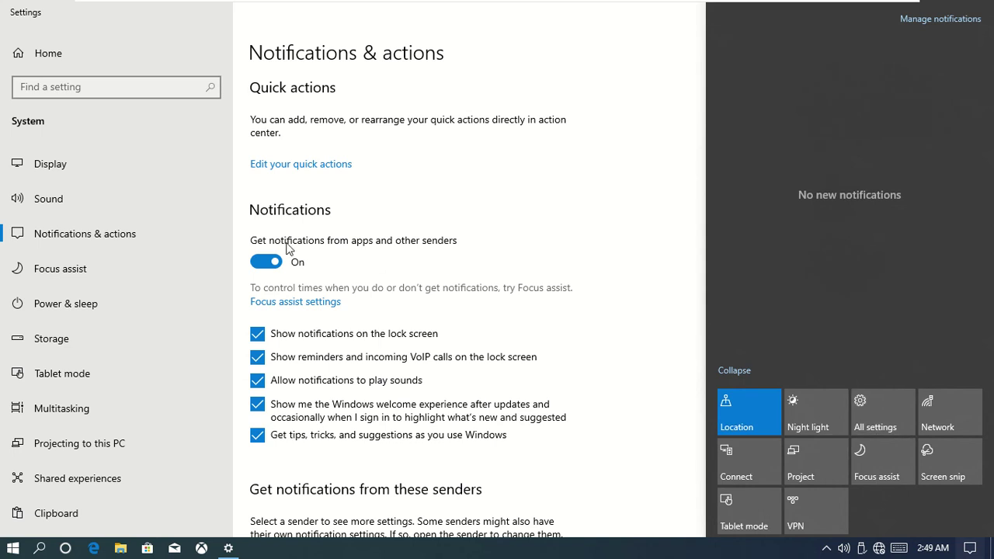
Dismiss the action center and scroll down to the Get notifications from these senders list.
left_click(546, 253)
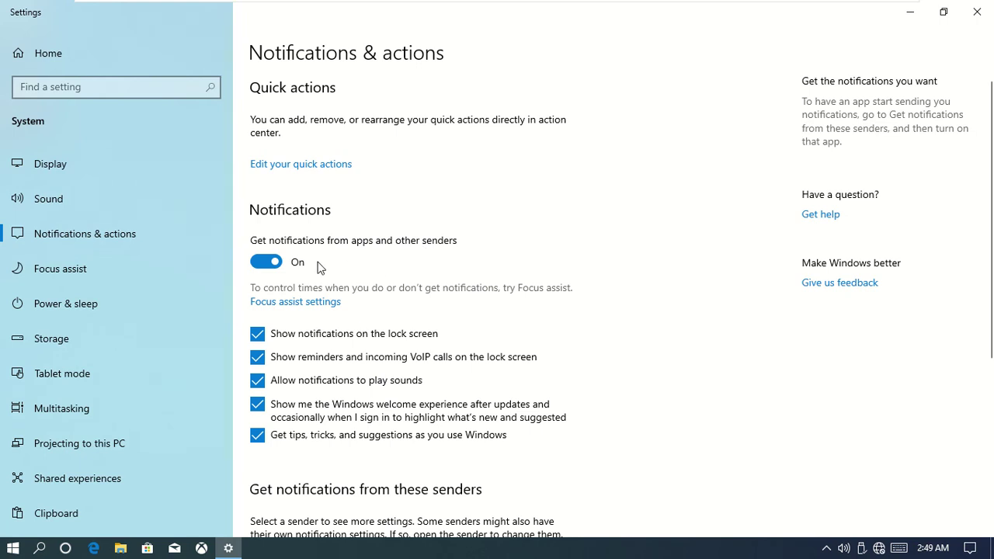
scroll(701, 348, "down", 1)
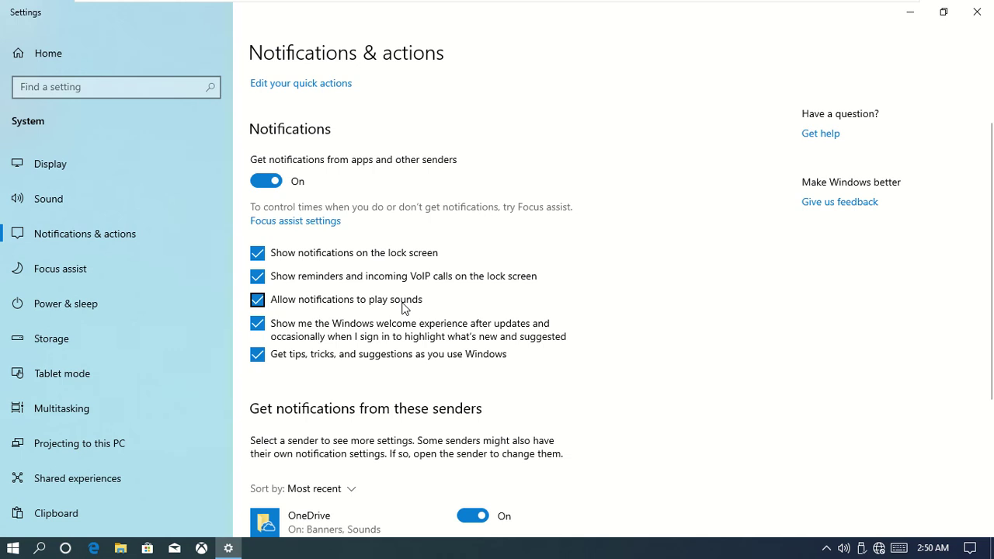
scroll(402, 308, "down", 2)
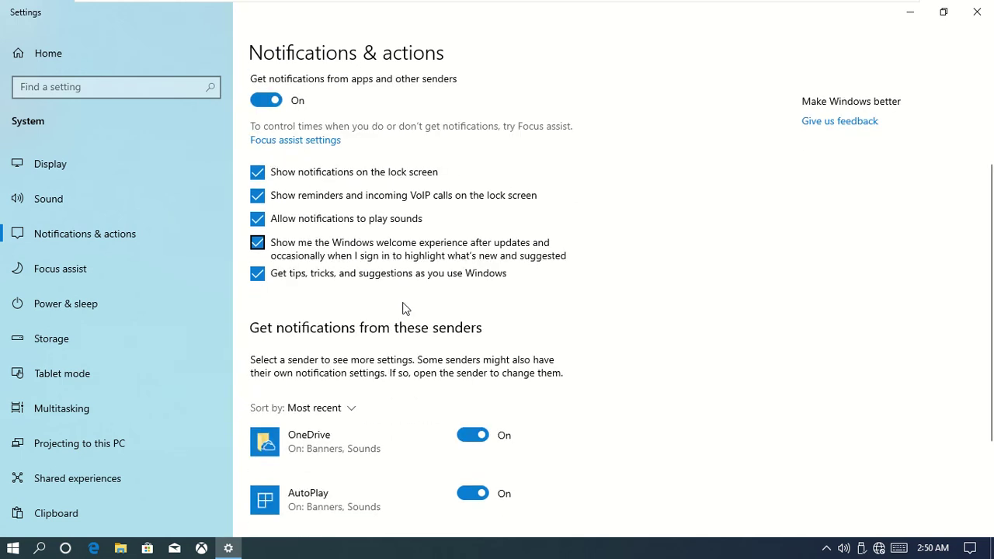
scroll(714, 335, "down", 2)
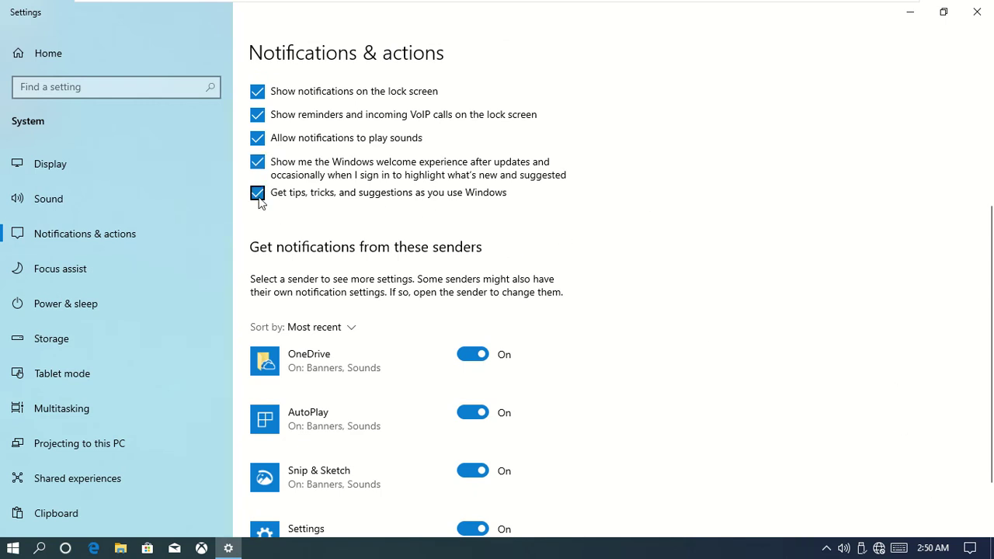
scroll(681, 335, "down", 2)
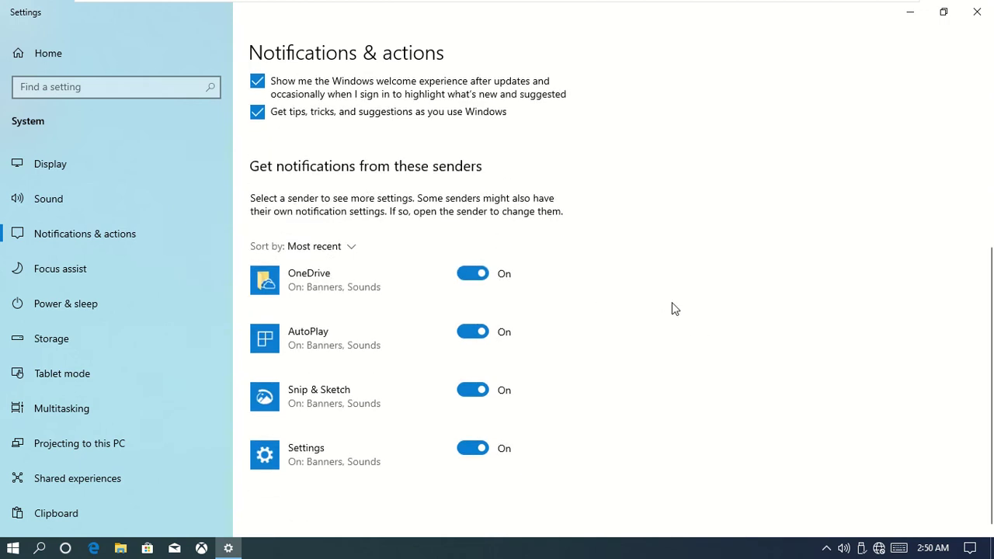
scroll(673, 308, "down", 1)
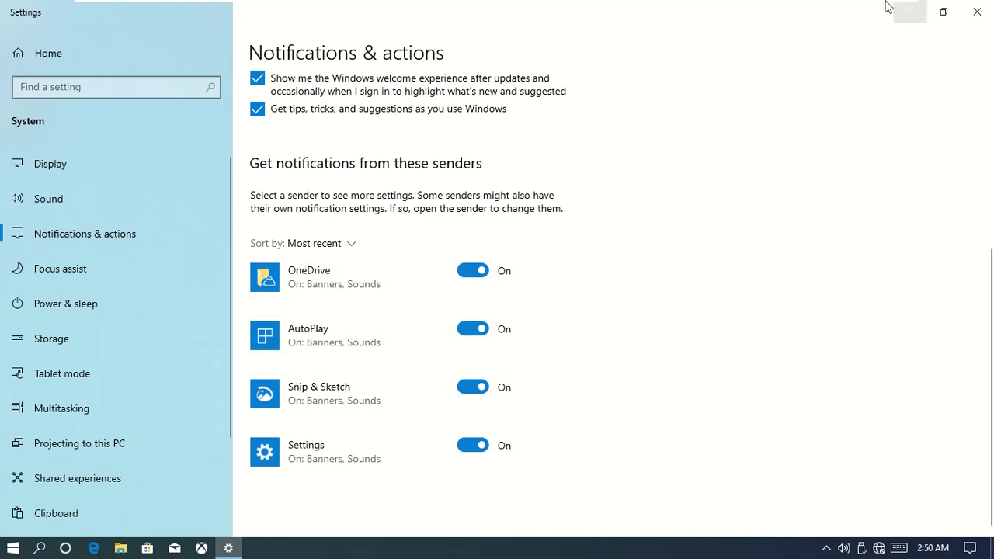
mouse_move(878, 14)
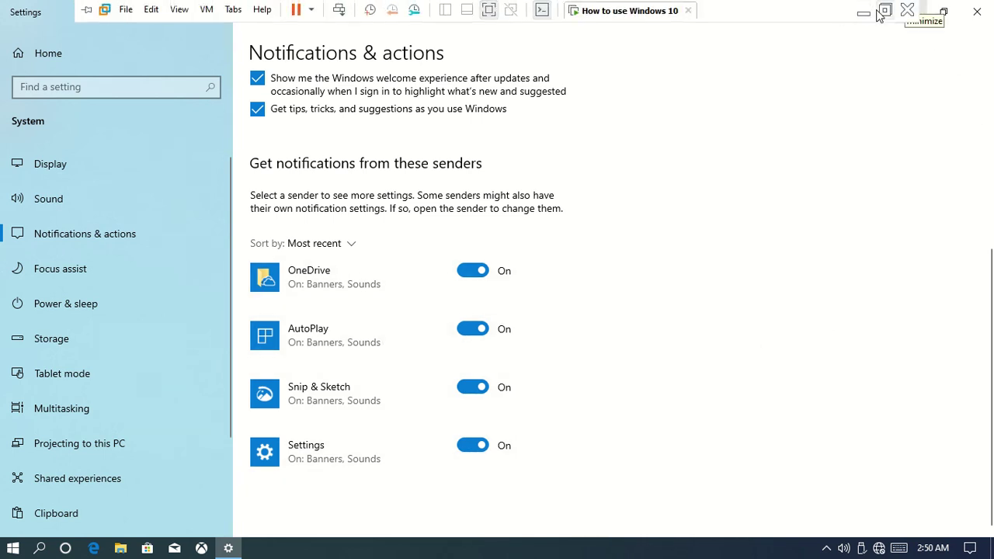
left_click(865, 12)
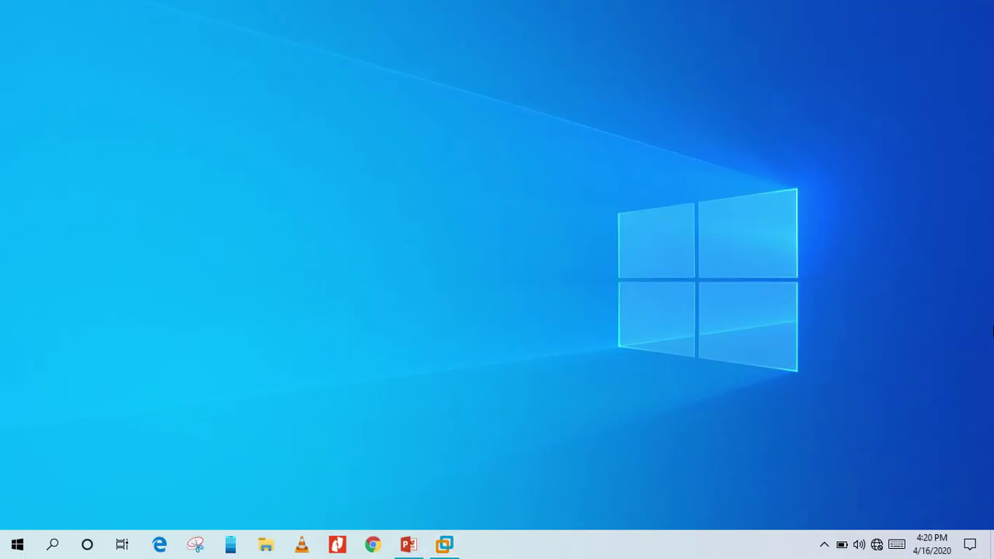
left_click(969, 546)
left_click(955, 19)
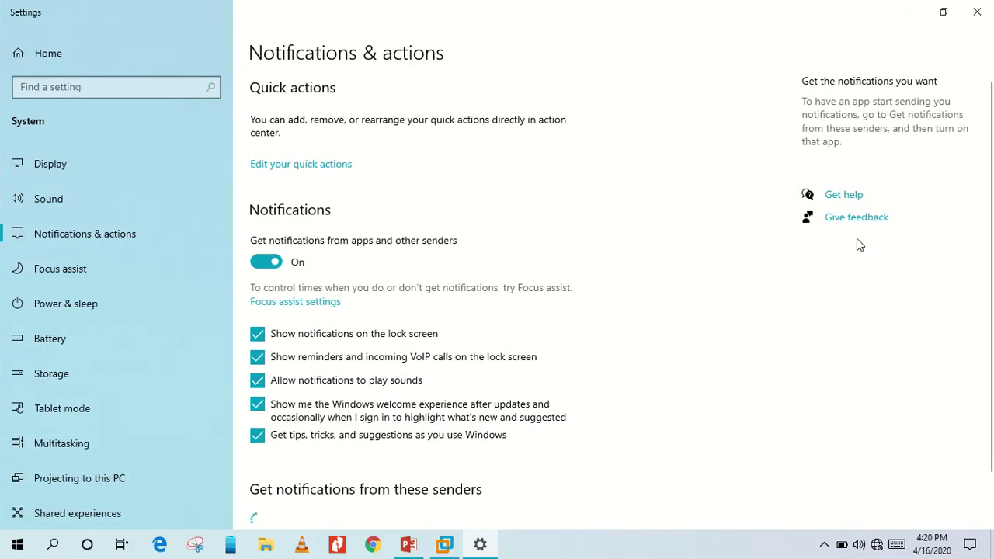
scroll(667, 376, "down", 1)
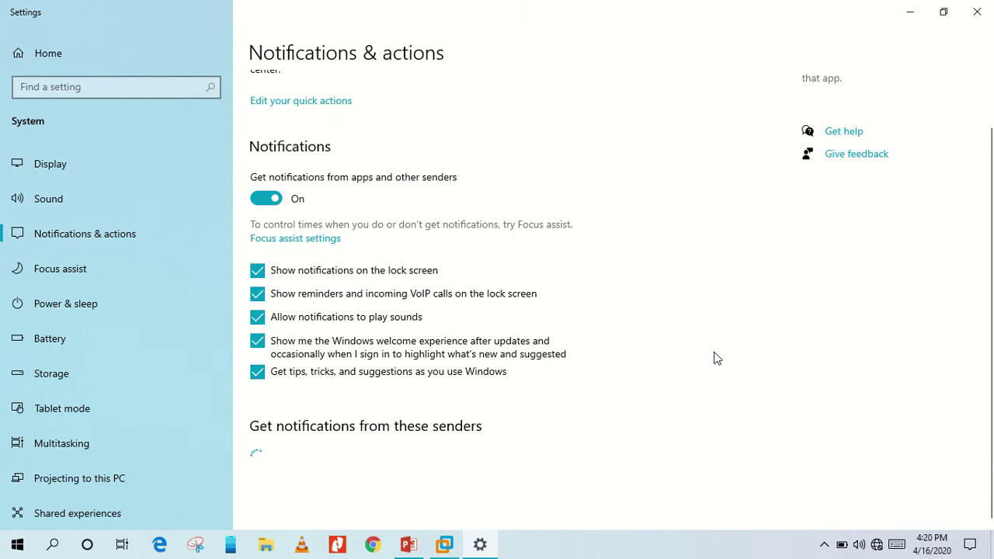
scroll(704, 364, "down", 5)
scroll(704, 364, "down", 2)
scroll(703, 364, "down", 1)
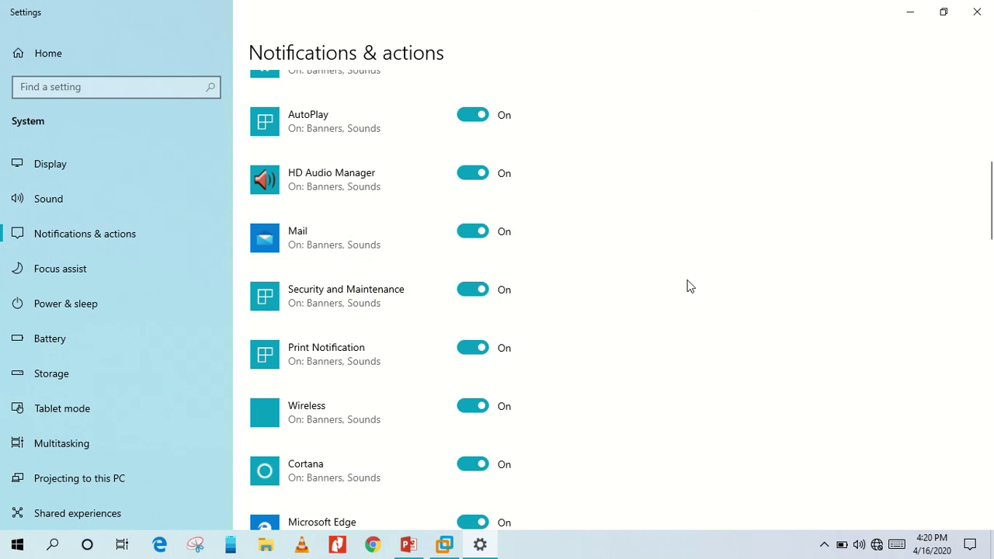
scroll(690, 295, "down", 1)
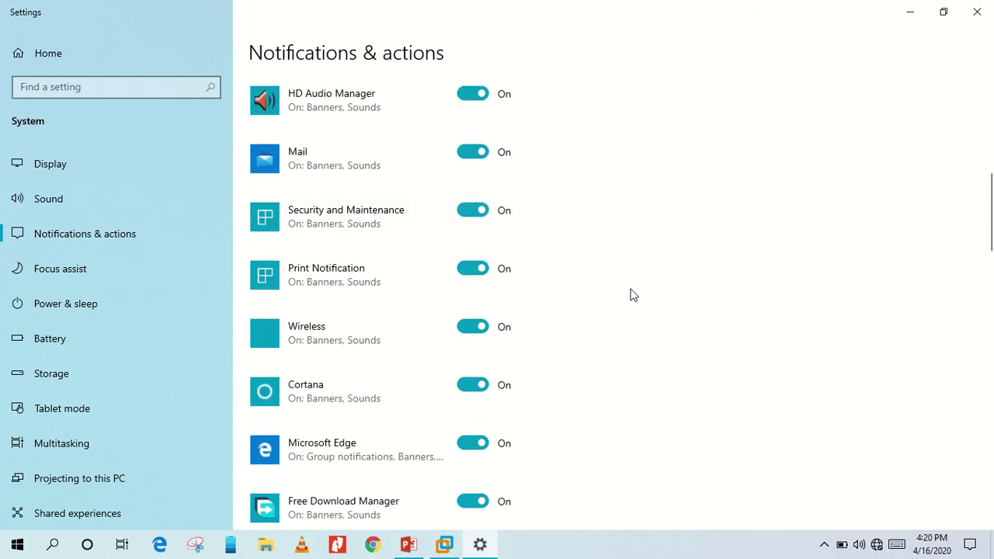
scroll(631, 303, "down", 2)
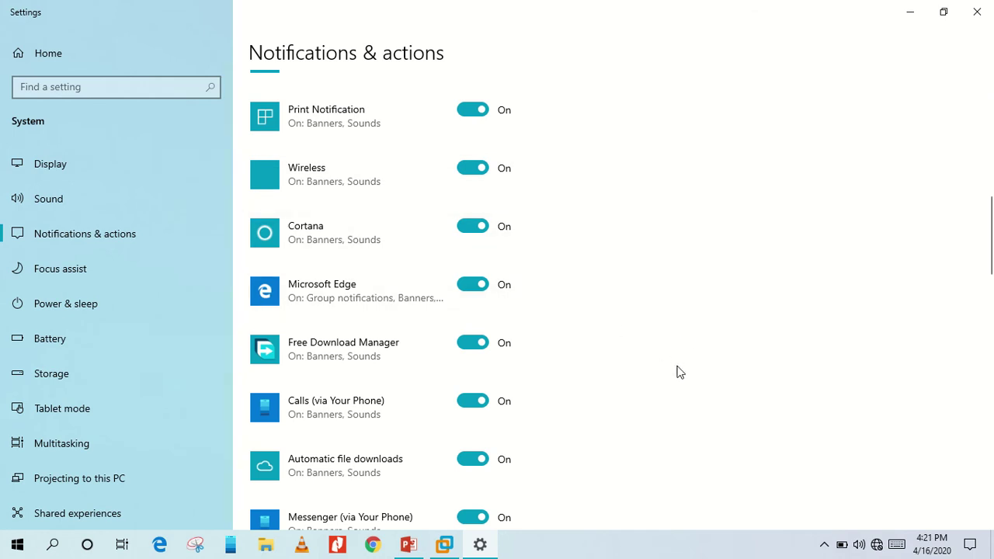
scroll(674, 345, "down", 1)
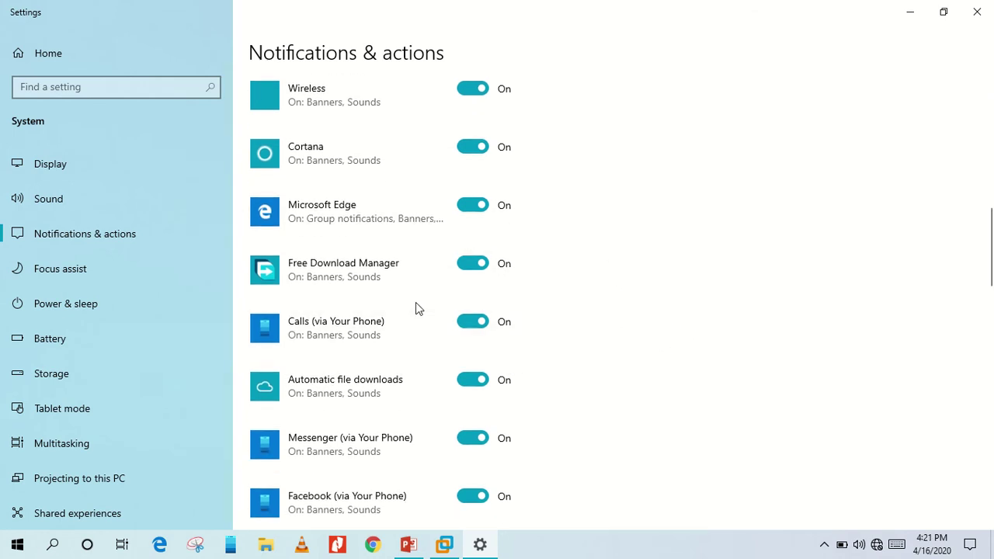
scroll(415, 309, "down", 1)
scroll(415, 308, "down", 1)
scroll(415, 308, "down", 1)
scroll(415, 309, "down", 1)
scroll(416, 308, "down", 1)
scroll(415, 308, "down", 1)
scroll(415, 308, "down", 1)
scroll(415, 308, "down", 1)
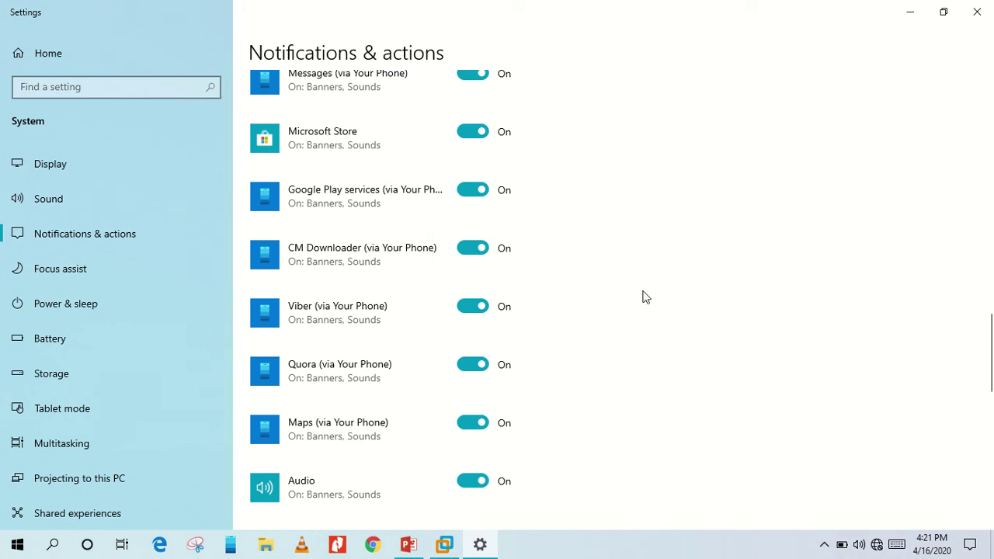
scroll(642, 296, "down", 2)
scroll(643, 297, "down", 2)
scroll(643, 297, "down", 4)
scroll(643, 297, "down", 2)
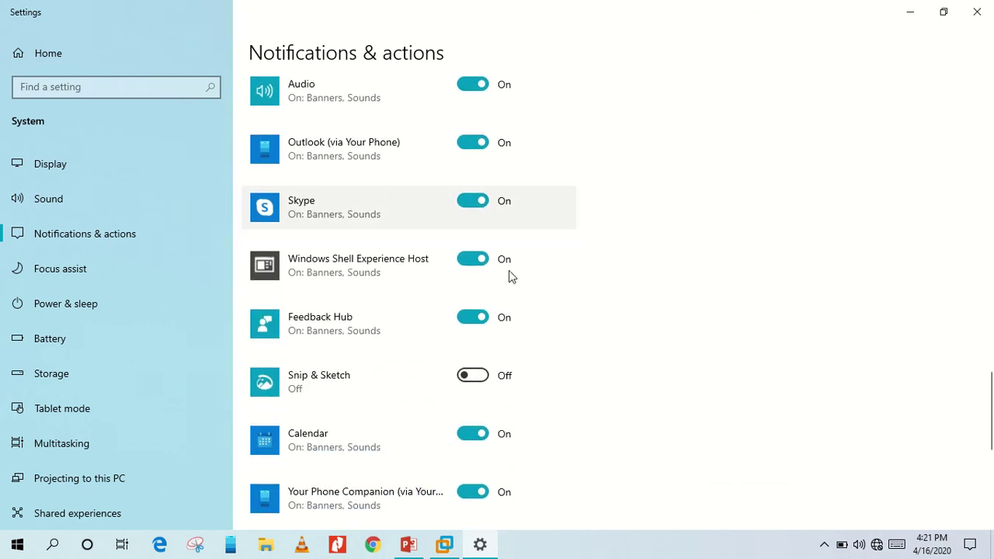
scroll(707, 367, "up", 5)
scroll(707, 367, "up", 3)
scroll(707, 365, "up", 1)
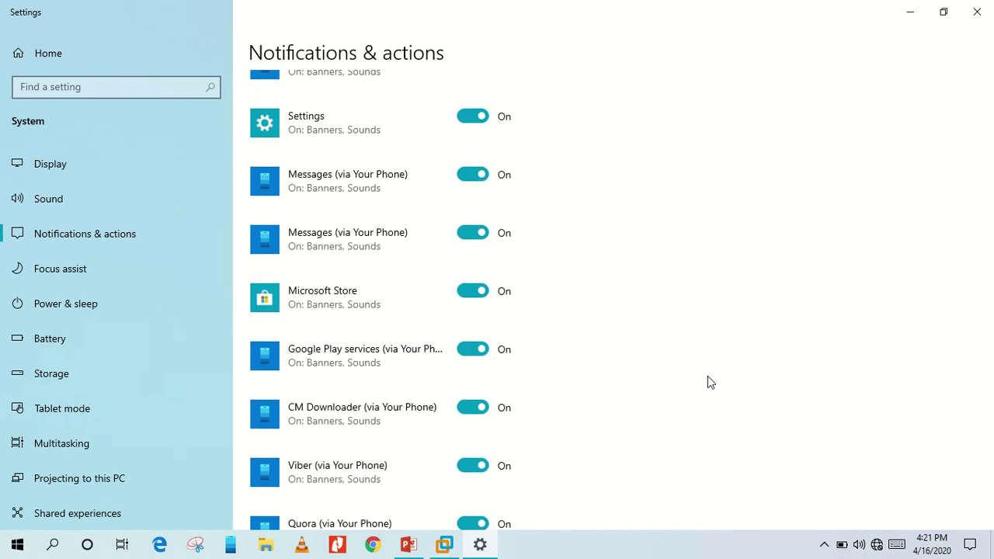
scroll(719, 382, "up", 3)
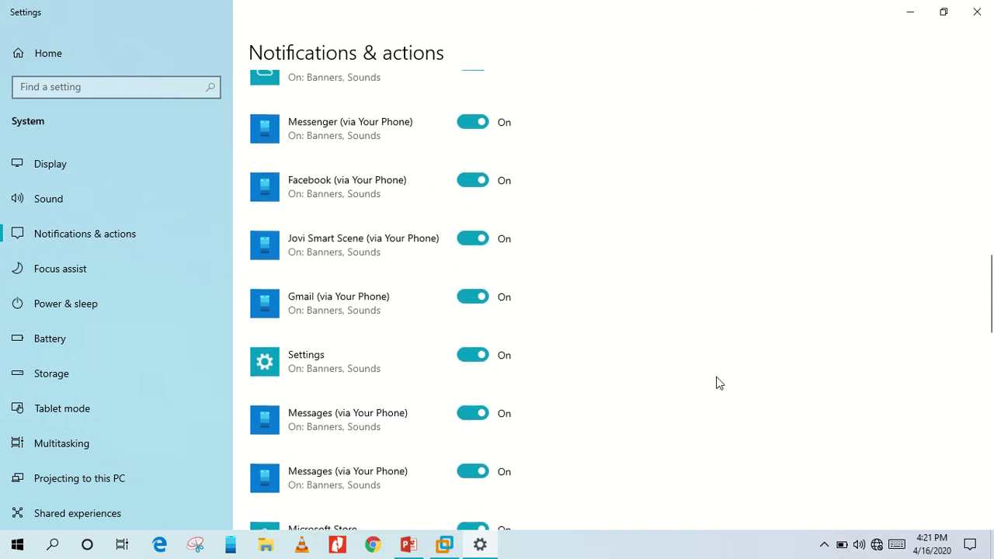
scroll(719, 382, "up", 4)
scroll(719, 382, "up", 10)
scroll(719, 382, "up", 4)
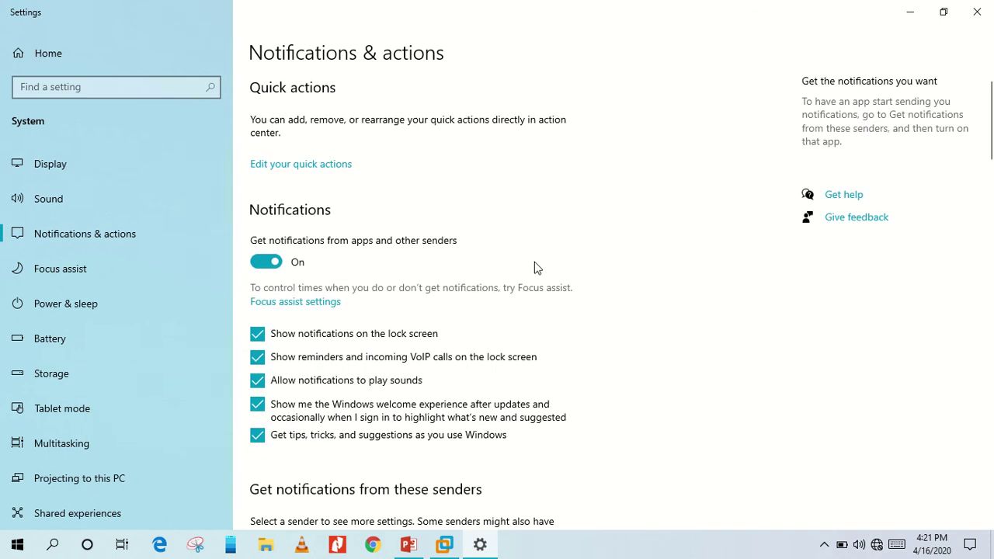
scroll(650, 396, "down", 1)
scroll(650, 396, "down", 1)
scroll(658, 396, "down", 2)
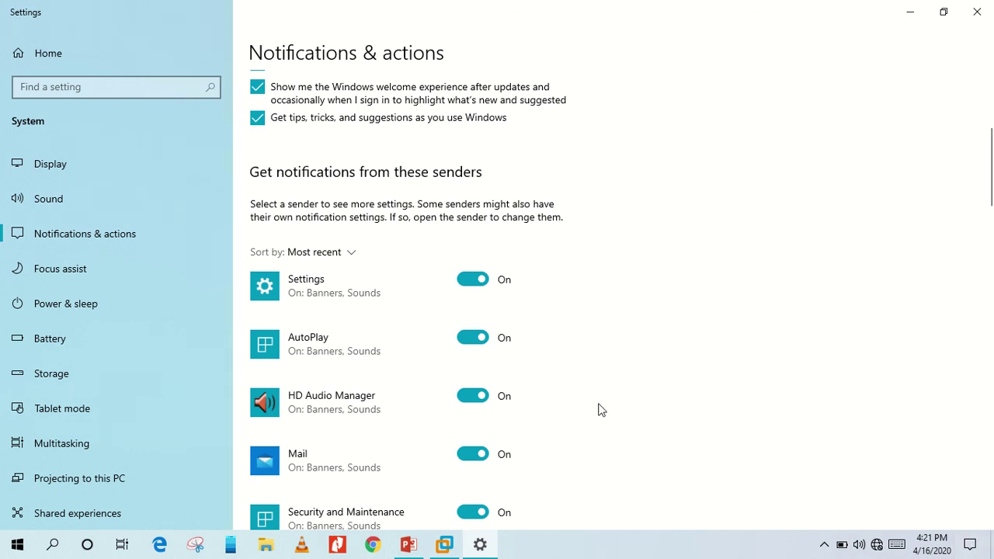
scroll(575, 406, "down", 2)
scroll(576, 407, "down", 4)
scroll(576, 407, "down", 4)
scroll(575, 407, "down", 4)
scroll(576, 407, "down", 4)
scroll(575, 407, "down", 2)
scroll(573, 407, "down", 2)
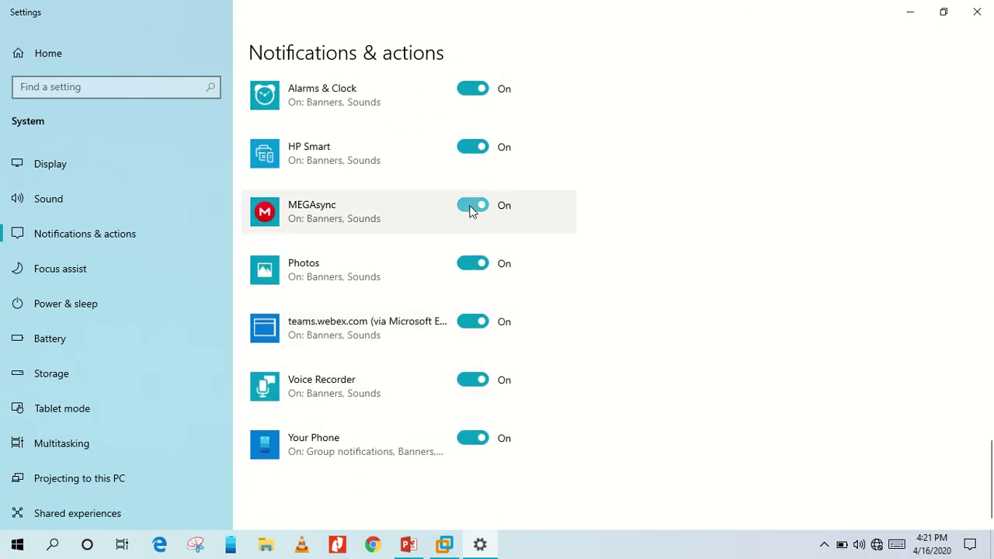
Switch off notifications from MEGAsync, Photos and Skype.
left_click(469, 208)
left_click(473, 264)
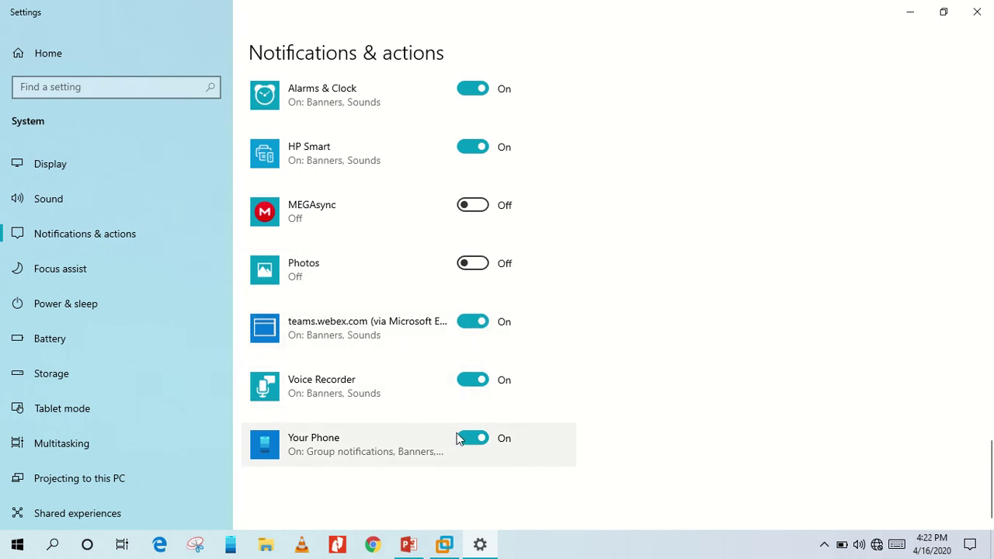
scroll(581, 432, "up", 1)
scroll(580, 433, "up", 2)
scroll(580, 433, "up", 3)
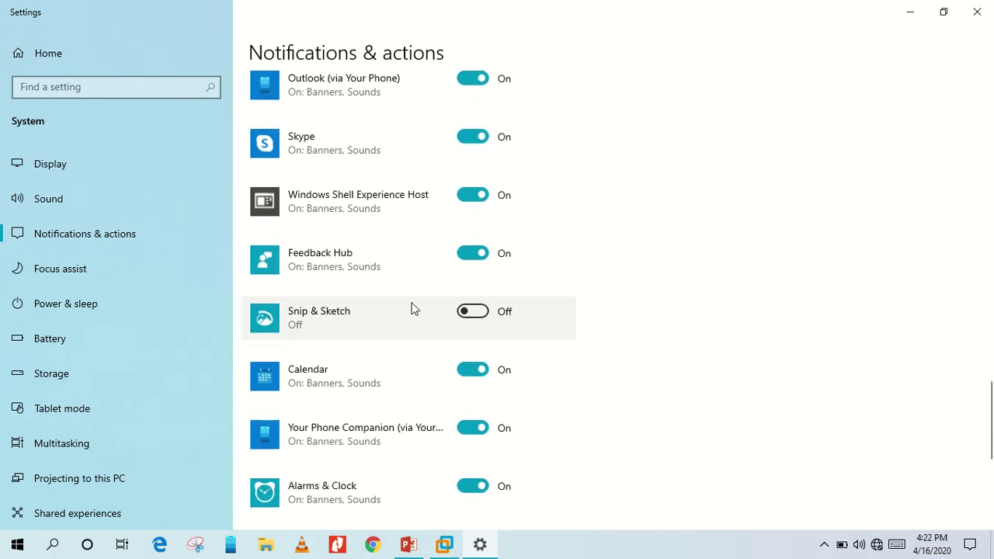
scroll(592, 406, "up", 2)
scroll(593, 406, "up", 2)
left_click(471, 295)
Switch off Microsoft Store notifications and return to the top of the page.
scroll(573, 362, "up", 2)
scroll(572, 362, "up", 1)
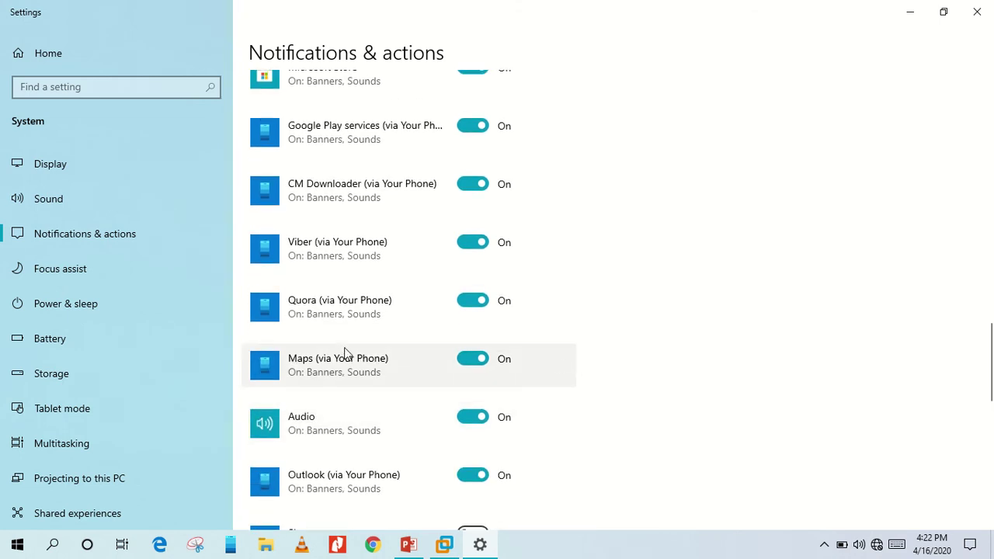
scroll(755, 409, "up", 2)
scroll(756, 410, "up", 1)
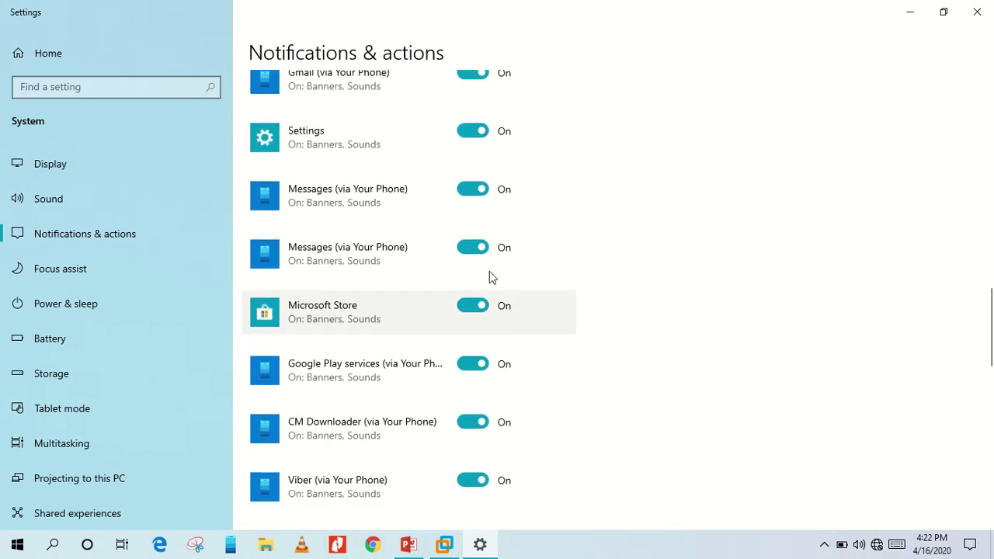
left_click(471, 307)
scroll(690, 422, "up", 1)
scroll(691, 422, "up", 5)
scroll(692, 422, "up", 5)
scroll(694, 422, "up", 3)
scroll(694, 422, "up", 1)
scroll(912, 462, "up", 1)
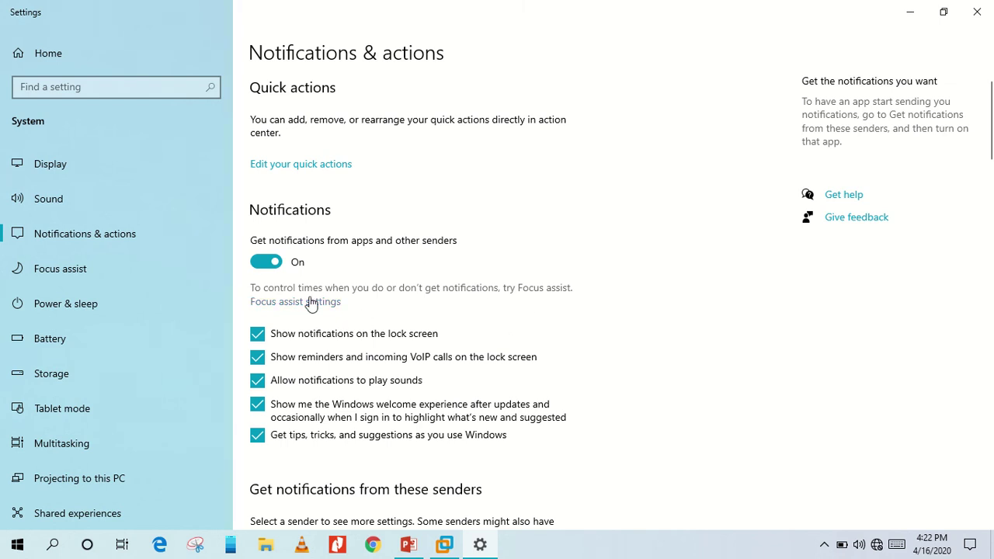
Set Focus assist to Priority only and bring up its priority list.
left_click(93, 278)
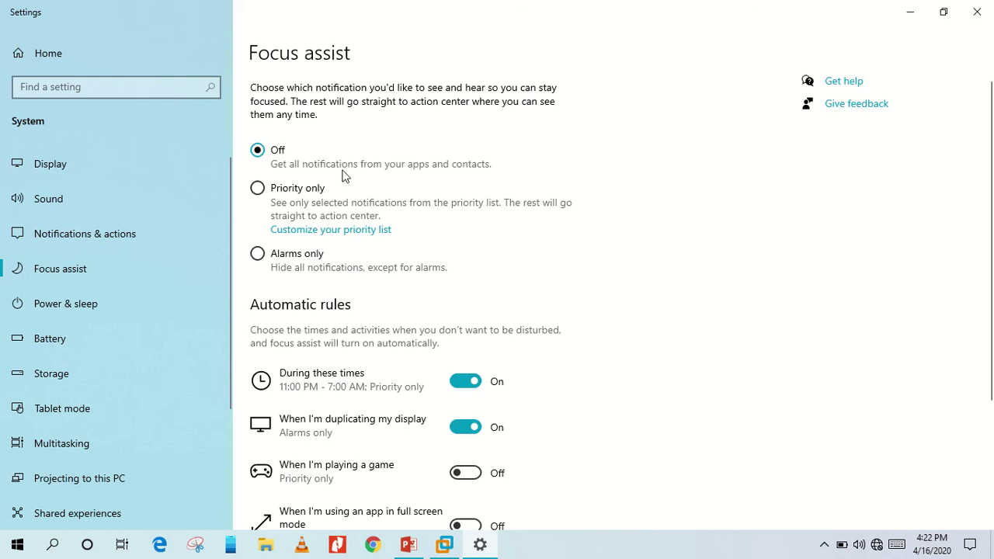
left_click(316, 193)
left_click(378, 230)
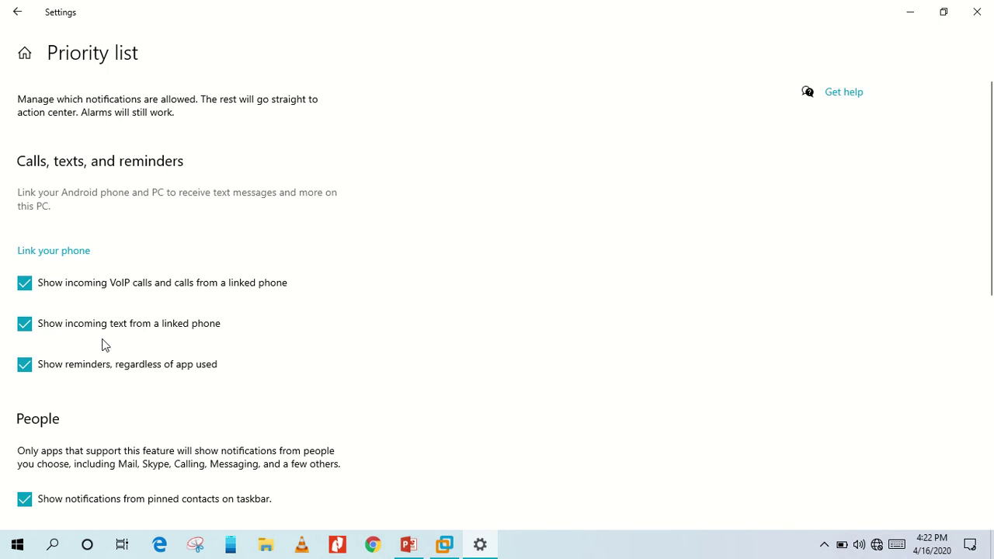
scroll(102, 344, "down", 1)
scroll(102, 344, "down", 2)
scroll(103, 345, "down", 1)
scroll(101, 344, "down", 2)
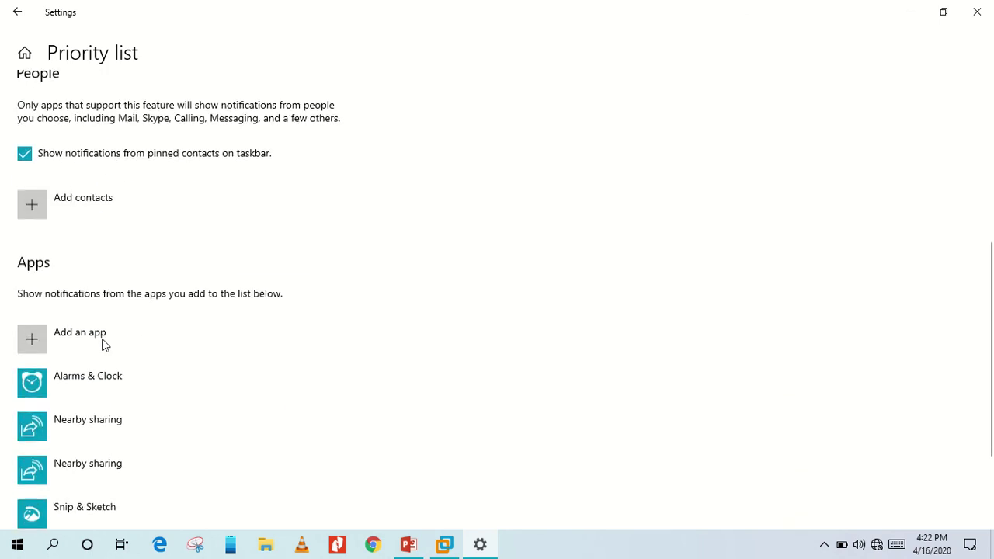
scroll(101, 344, "down", 2)
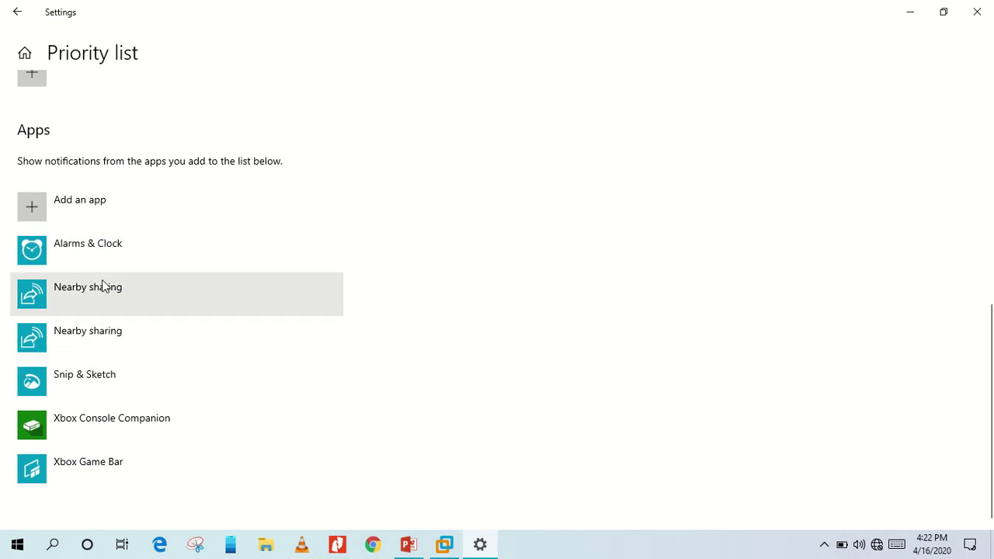
Add Skype to the apps allowed on the priority list.
left_click(39, 222)
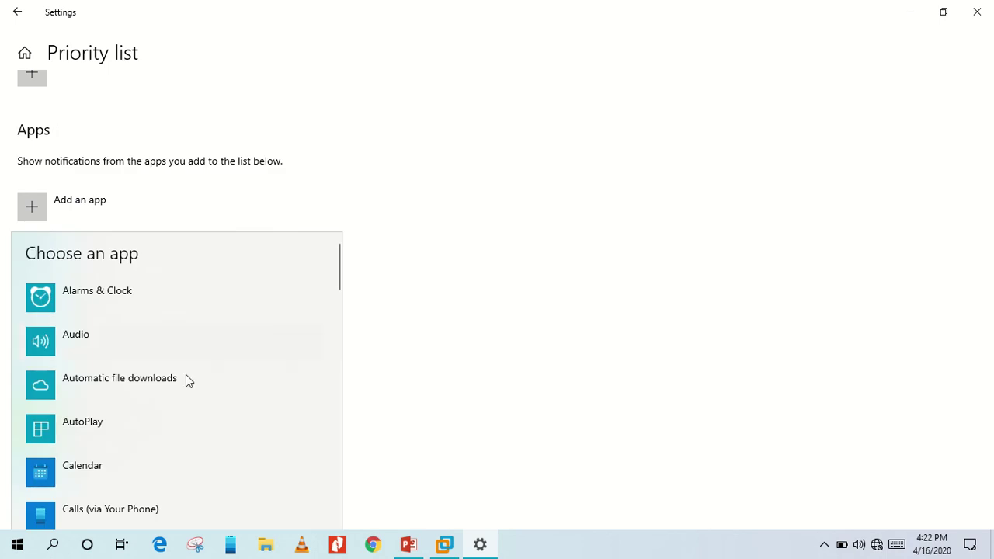
scroll(207, 415, "down", 2)
scroll(206, 415, "down", 2)
scroll(207, 415, "down", 2)
scroll(207, 415, "down", 2)
scroll(207, 415, "down", 2)
scroll(207, 415, "down", 2)
scroll(207, 416, "down", 2)
scroll(206, 415, "down", 2)
scroll(206, 416, "down", 2)
scroll(207, 415, "down", 2)
scroll(207, 415, "down", 2)
scroll(207, 415, "down", 2)
scroll(206, 416, "down", 2)
scroll(206, 416, "down", 1)
scroll(207, 415, "up", 2)
scroll(206, 416, "up", 2)
scroll(206, 416, "up", 1)
scroll(205, 415, "down", 1)
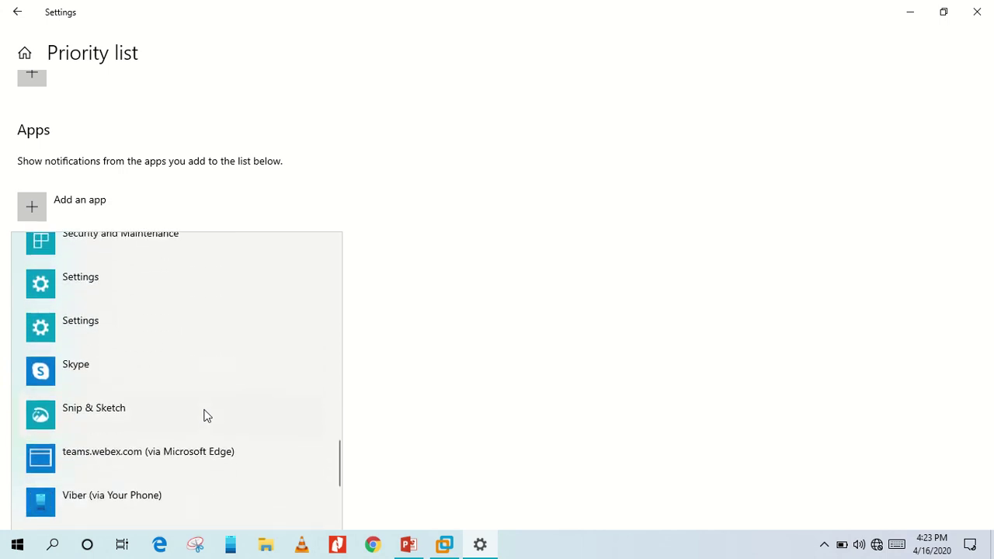
left_click(84, 381)
scroll(364, 386, "down", 4)
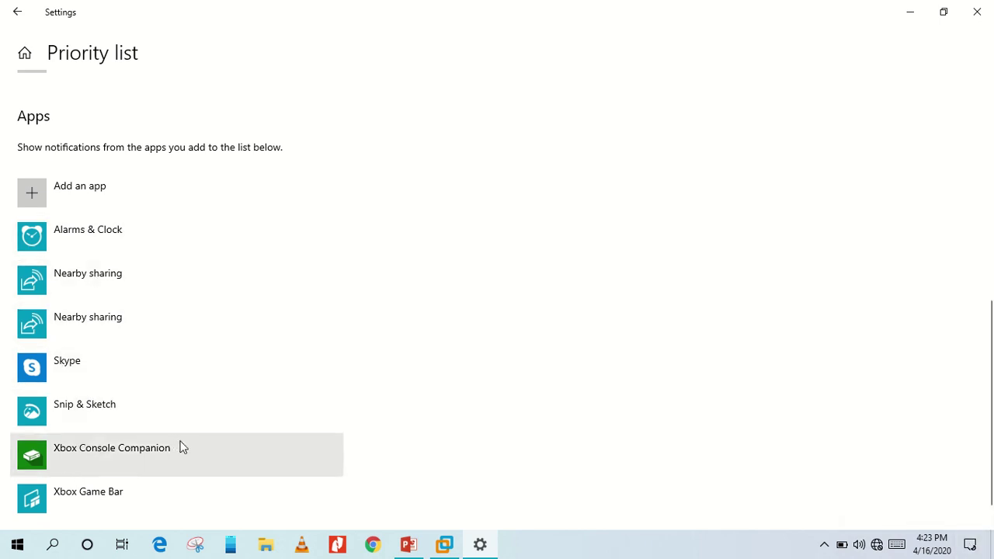
scroll(181, 446, "up", 2)
scroll(180, 445, "up", 1)
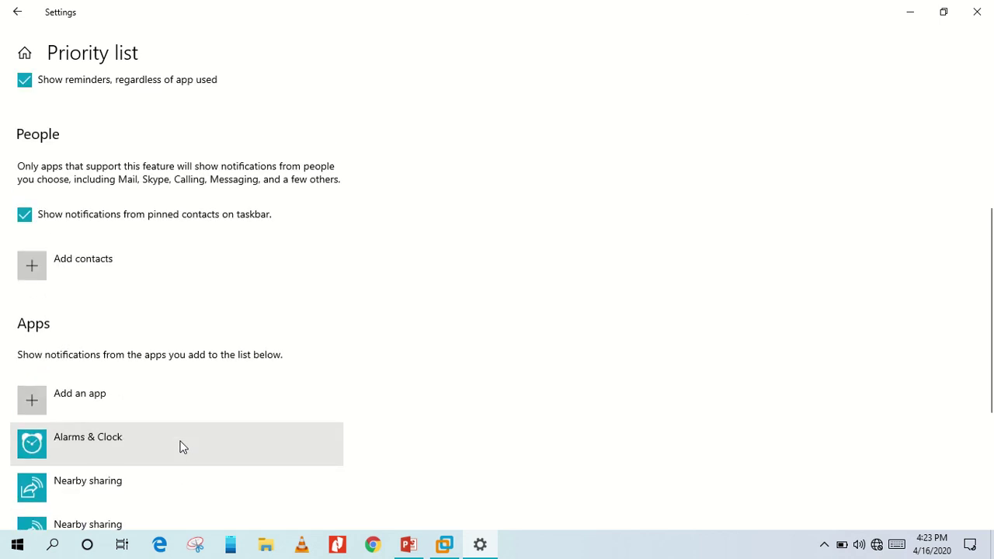
scroll(180, 446, "up", 2)
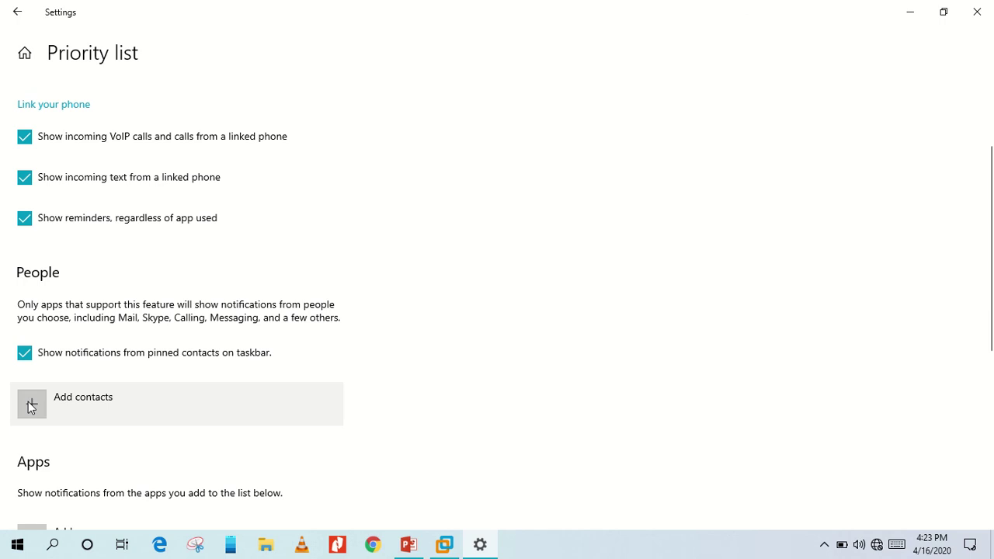
scroll(31, 407, "up", 2)
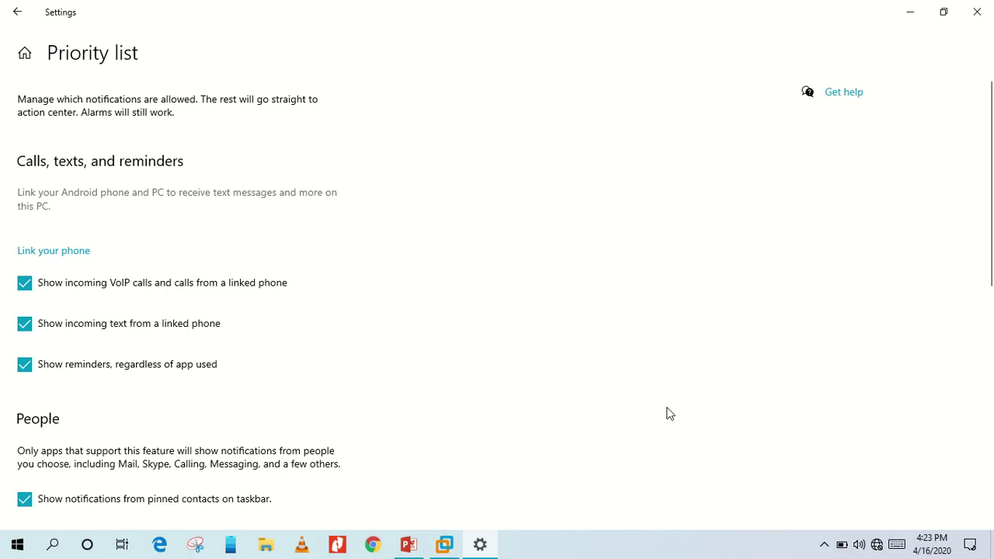
Return to Focus assist, glance at the During these times schedule, and review the automatic rules.
left_click(12, 15)
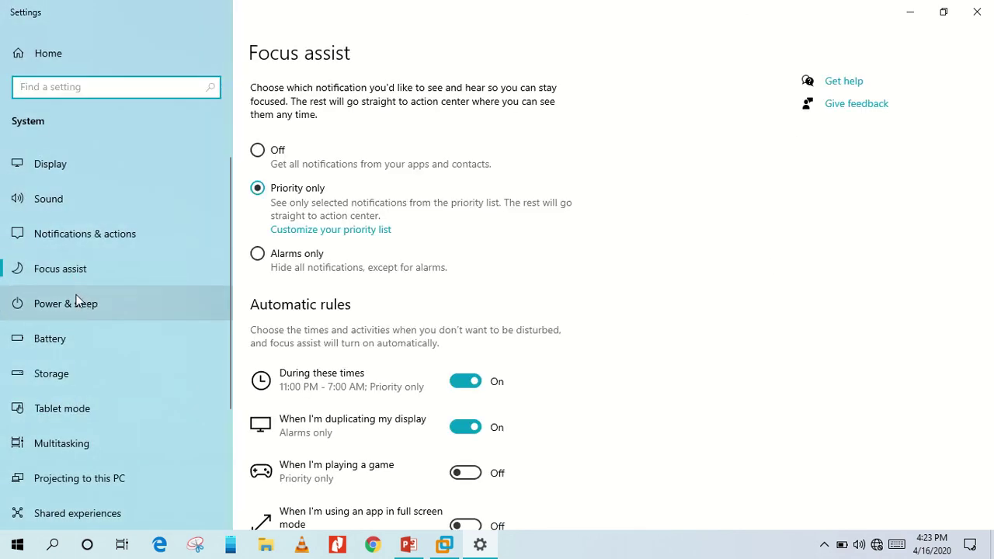
scroll(457, 275, "down", 2)
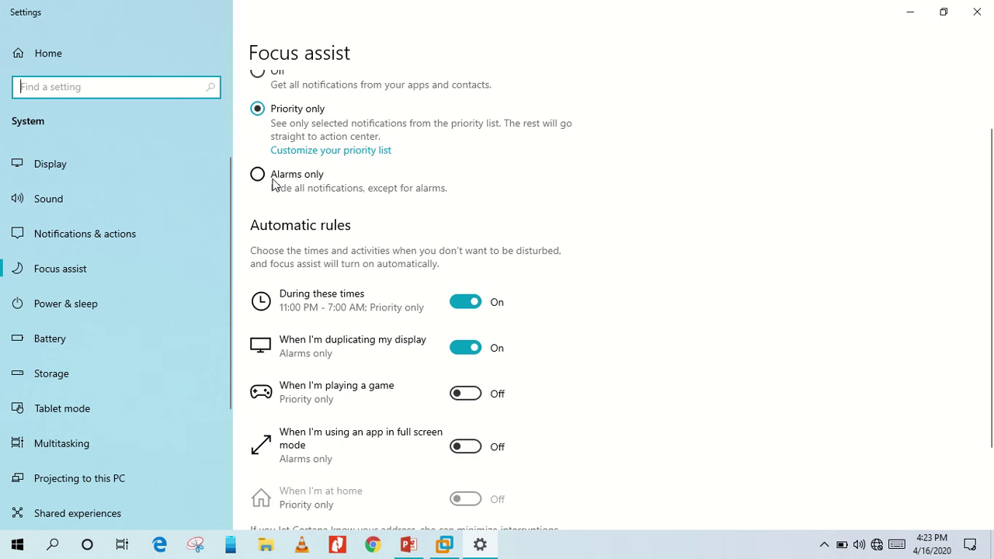
scroll(279, 187, "down", 2)
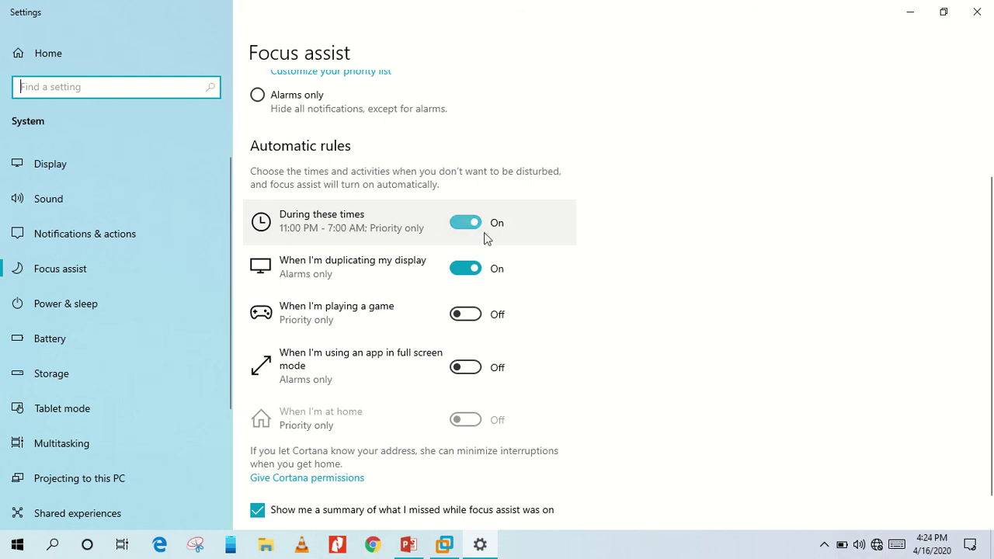
left_click(389, 231)
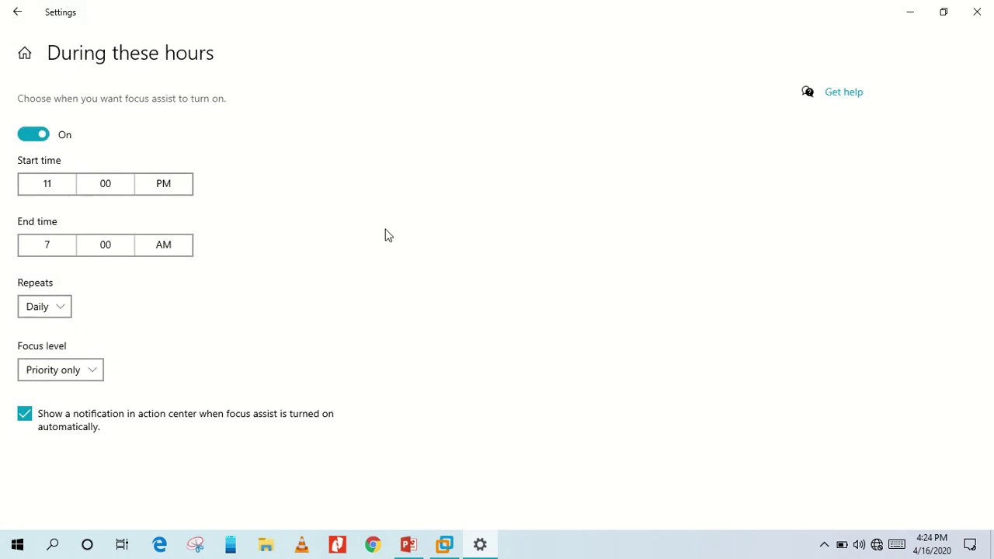
left_click(18, 14)
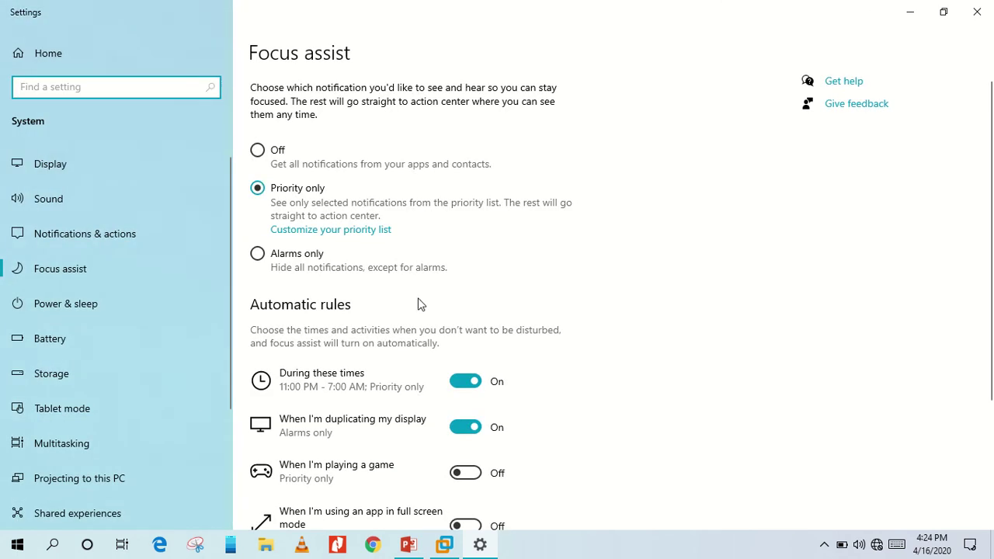
scroll(497, 307, "down", 4)
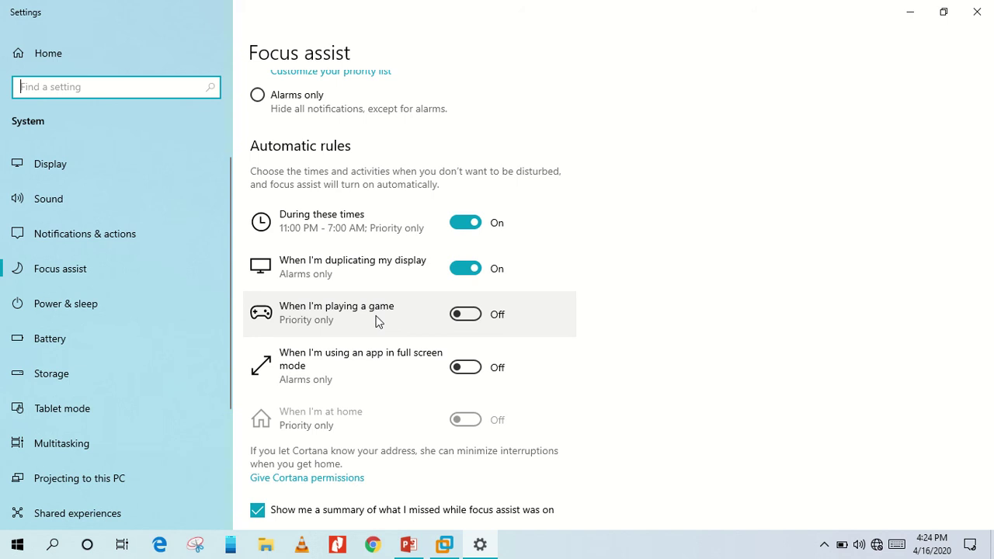
scroll(379, 322, "down", 1)
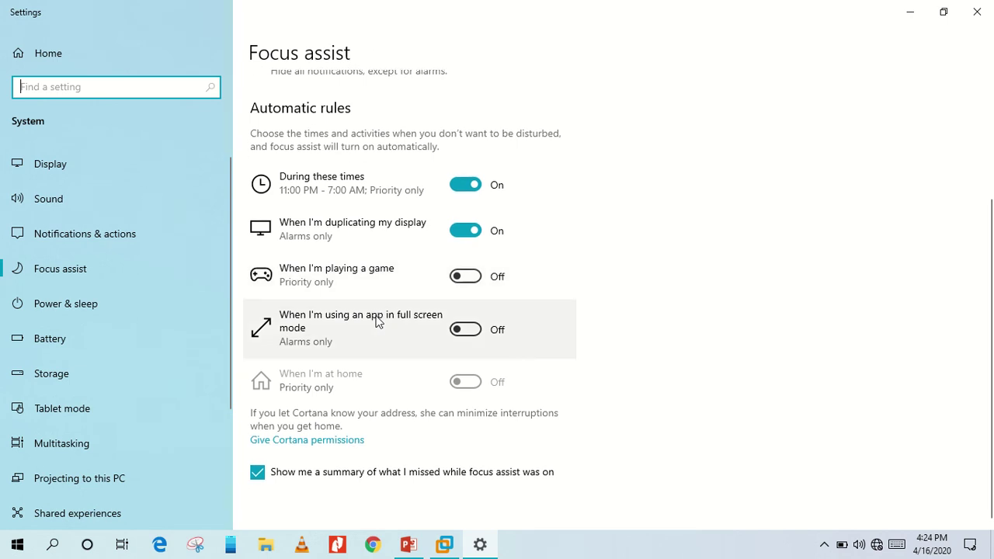
scroll(378, 321, "up", 4)
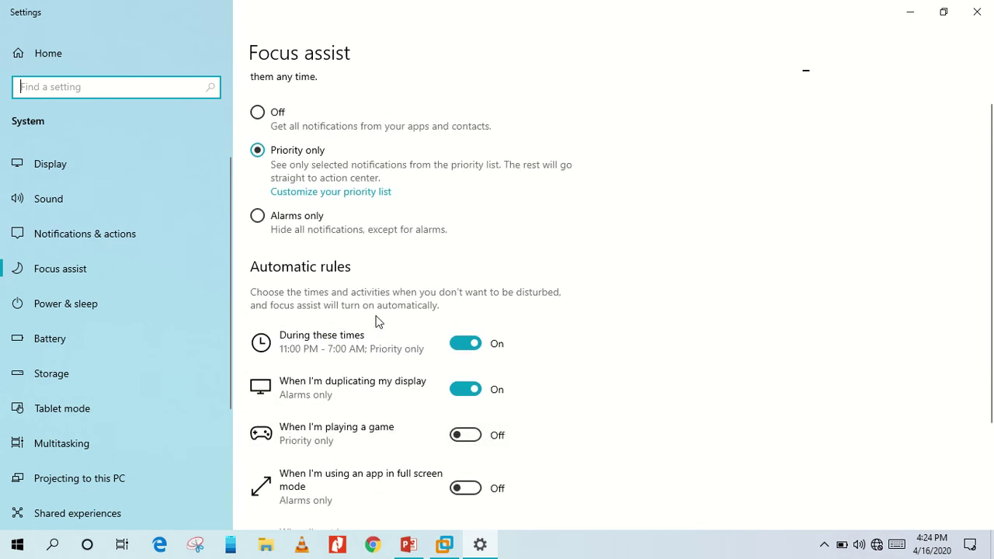
Switch off the 11 PM–7 AM During these times rule, keeping Daily and Priority only.
left_click(373, 347)
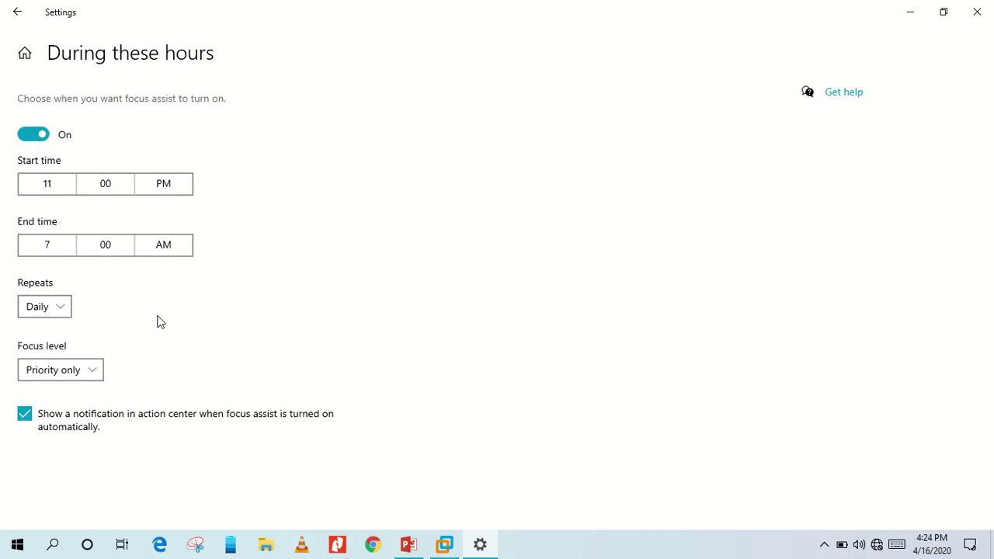
left_click(65, 311)
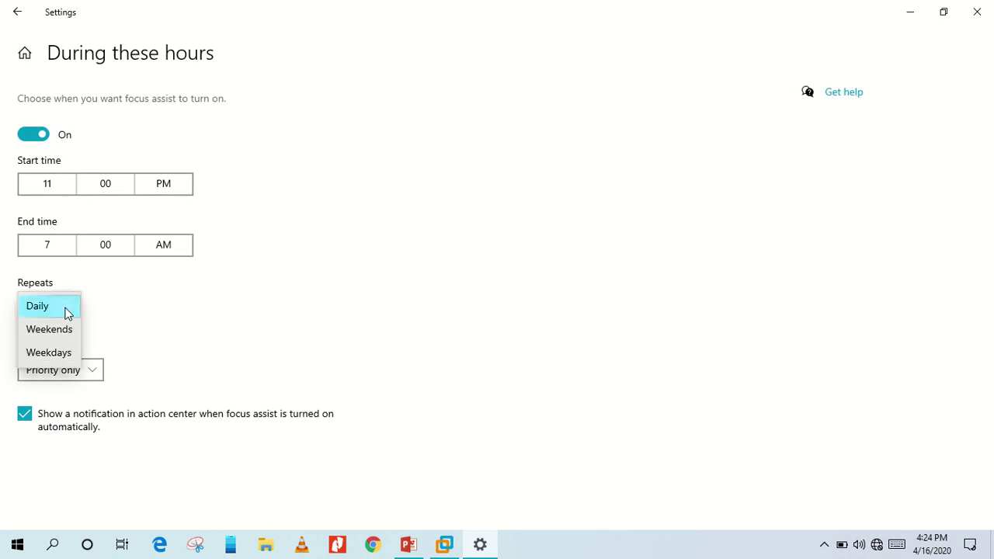
left_click(66, 310)
left_click(95, 372)
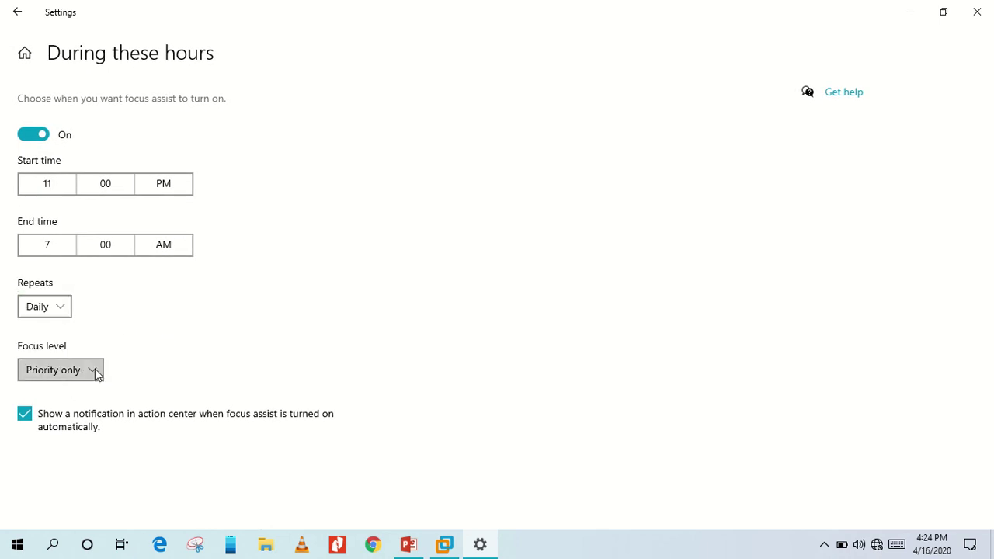
left_click(94, 371)
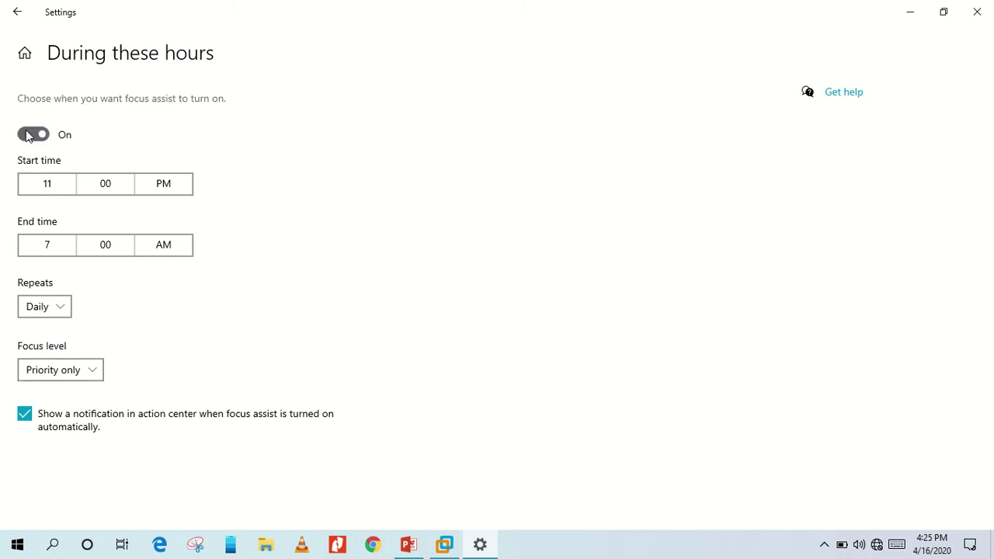
left_click(29, 130)
Go back to the Focus assist overview and scroll through its settings.
left_click(7, 17)
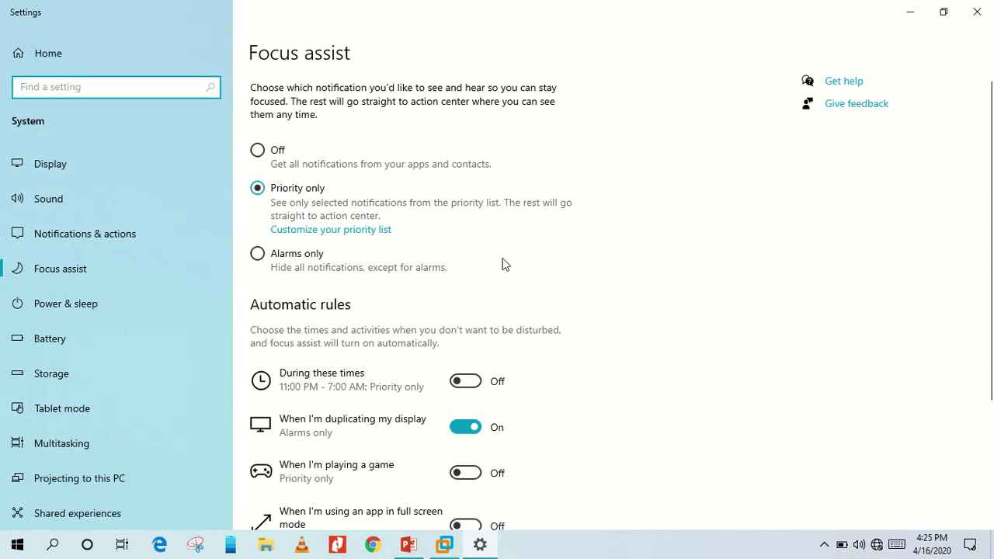
scroll(559, 280, "down", 3)
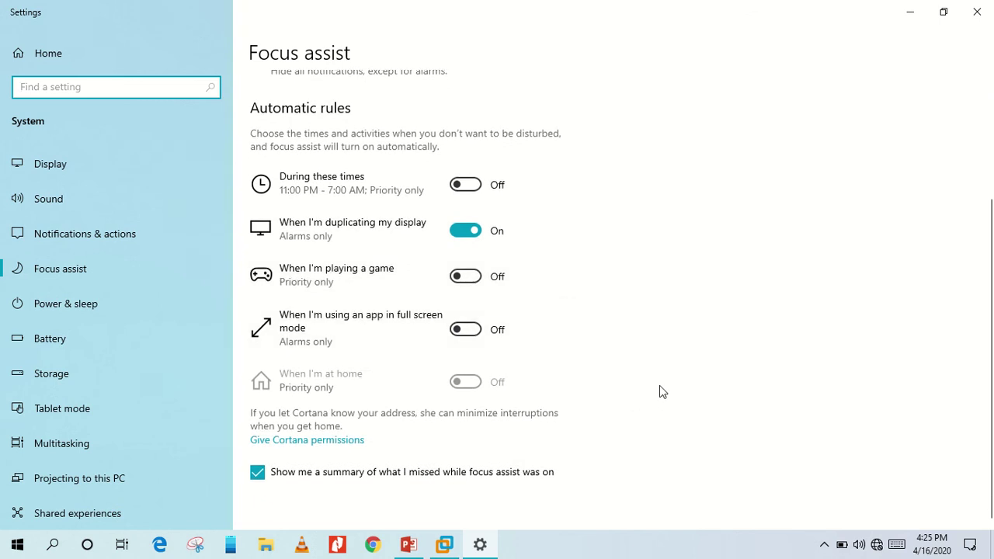
scroll(661, 379, "up", 2)
scroll(661, 375, "up", 1)
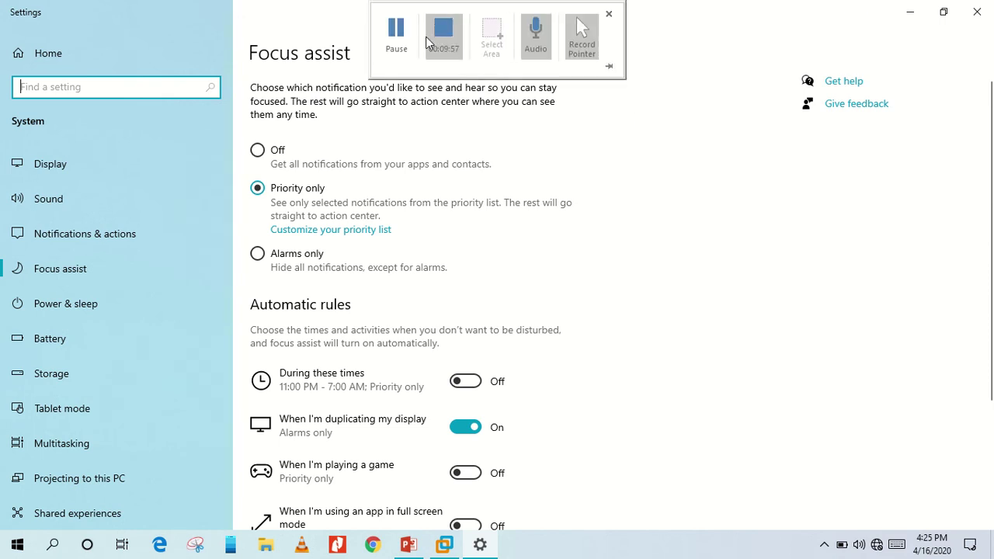
left_click(402, 42)
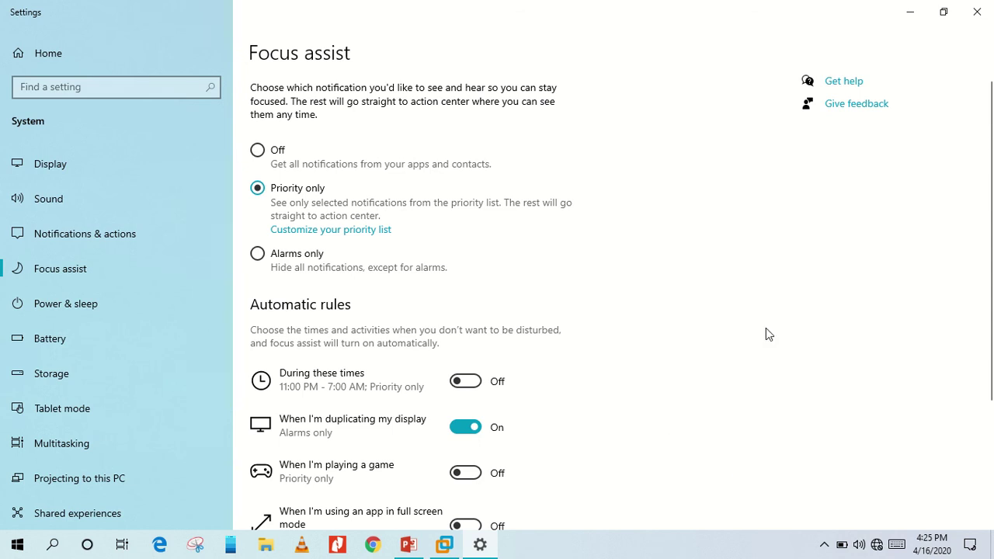
Unpin the Tablet mode, Network, Connect and VPN quick actions, keeping the remaining tiles.
left_click(113, 233)
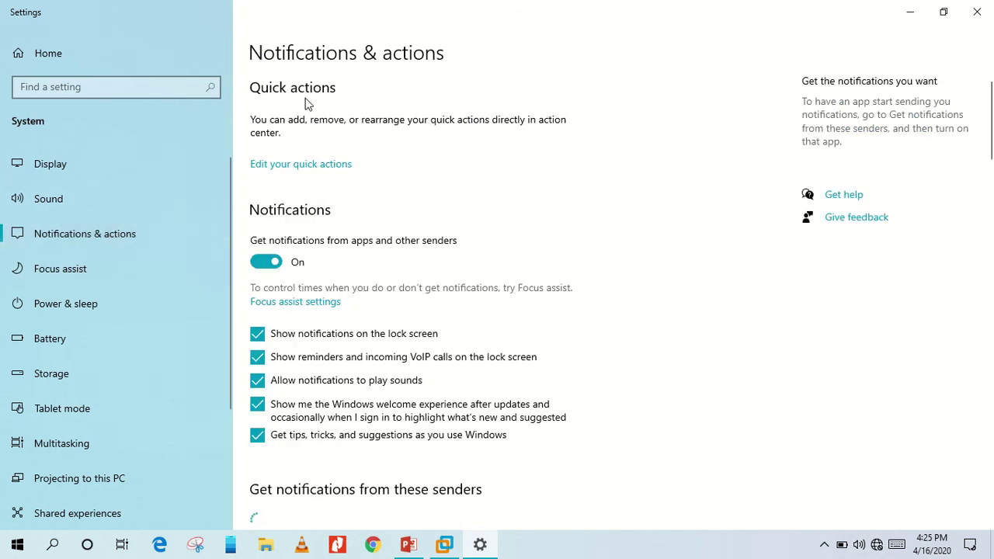
left_click(330, 171)
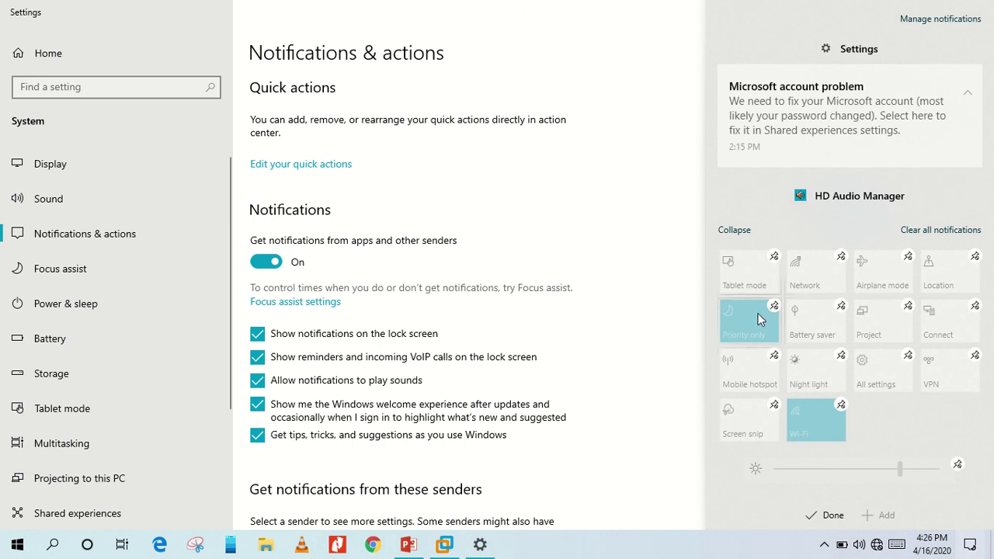
left_click(774, 257)
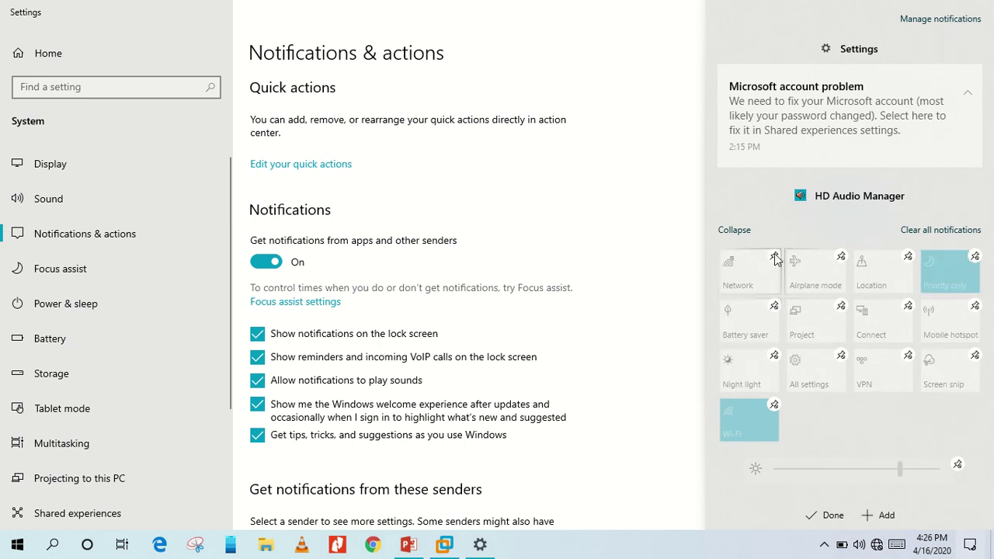
left_click(774, 257)
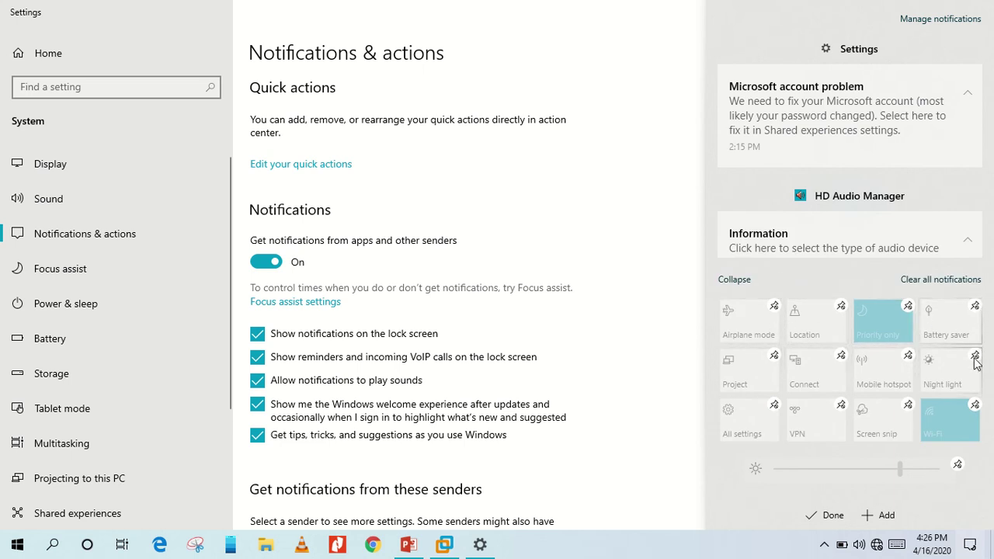
left_click(841, 355)
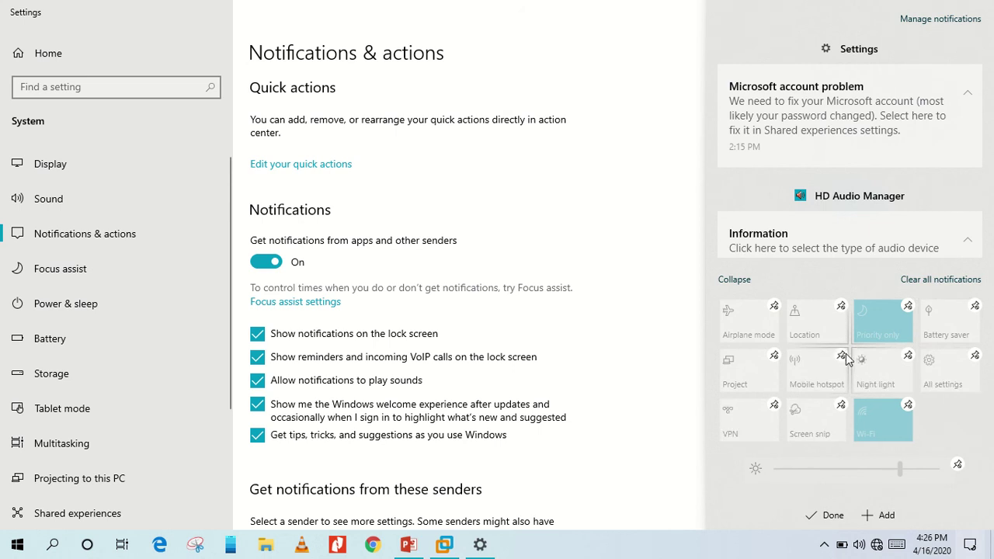
left_click(773, 406)
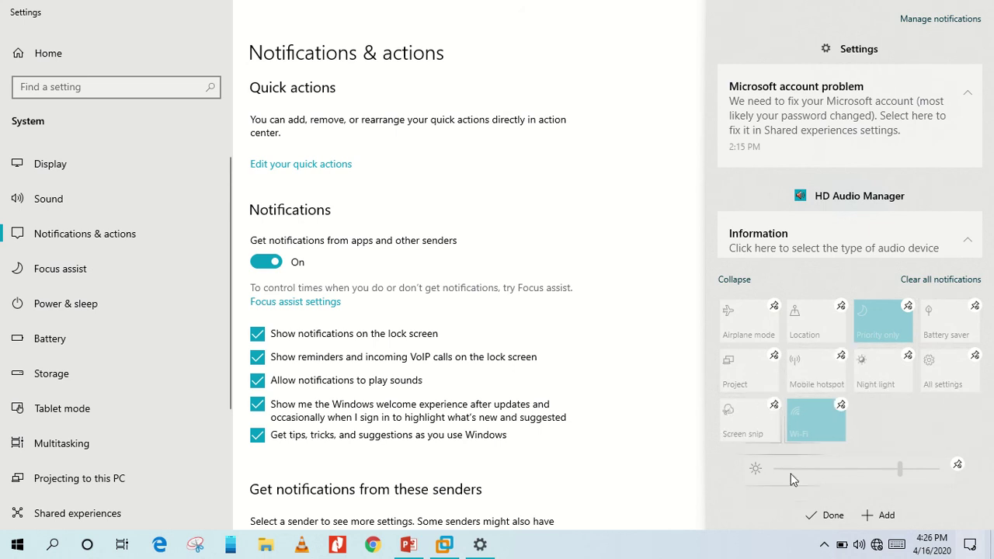
left_click(827, 514)
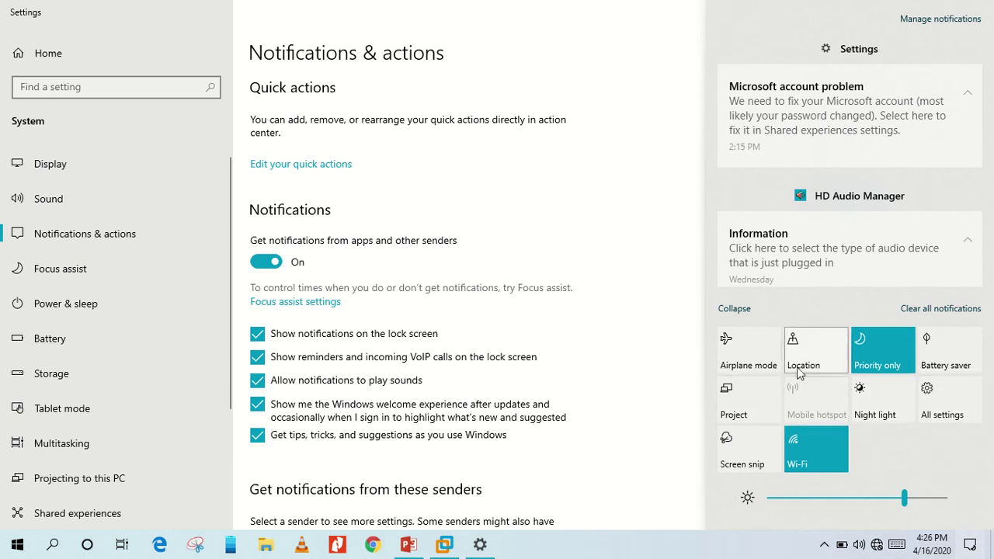
mouse_move(850, 199)
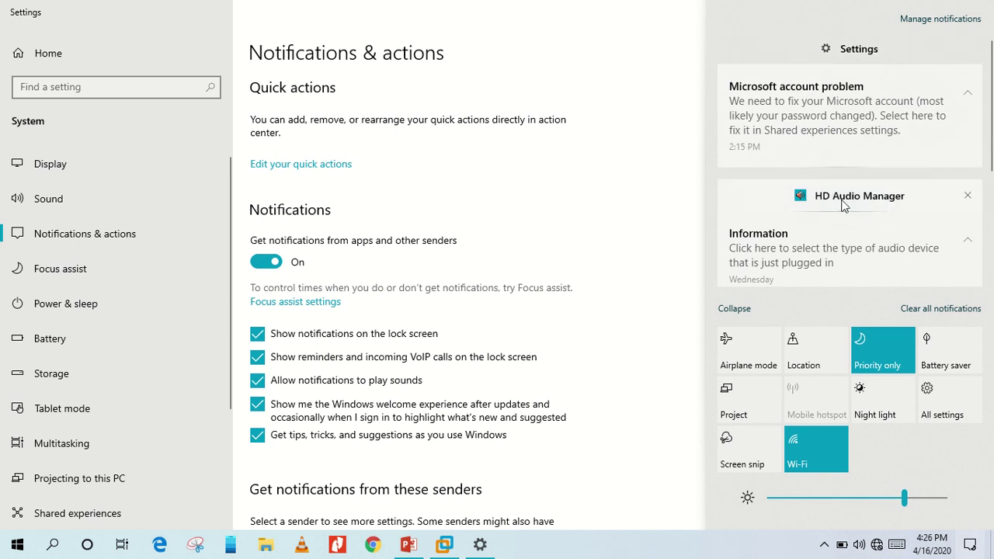
Clear all pending notifications in the action center and close it.
scroll(856, 248, "down", 2)
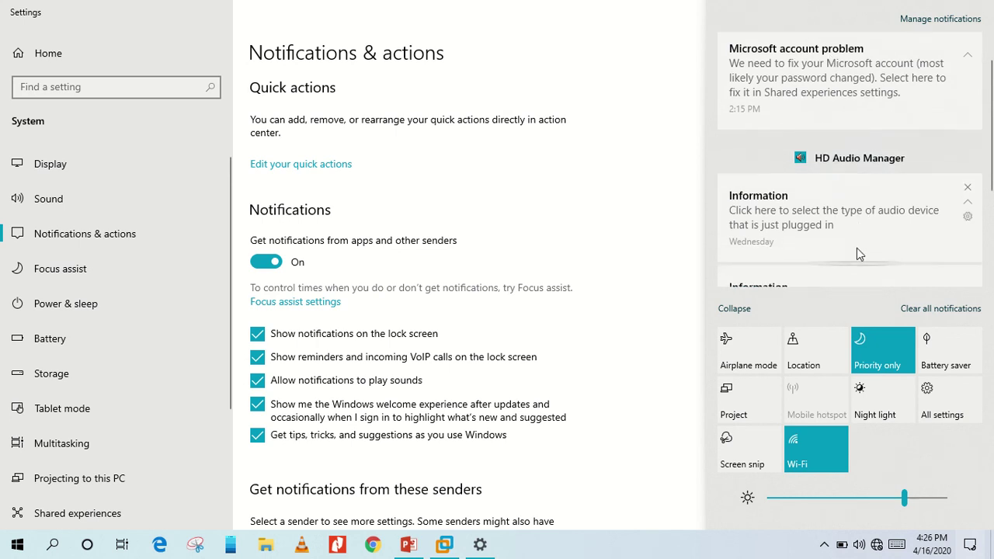
scroll(858, 246, "down", 1)
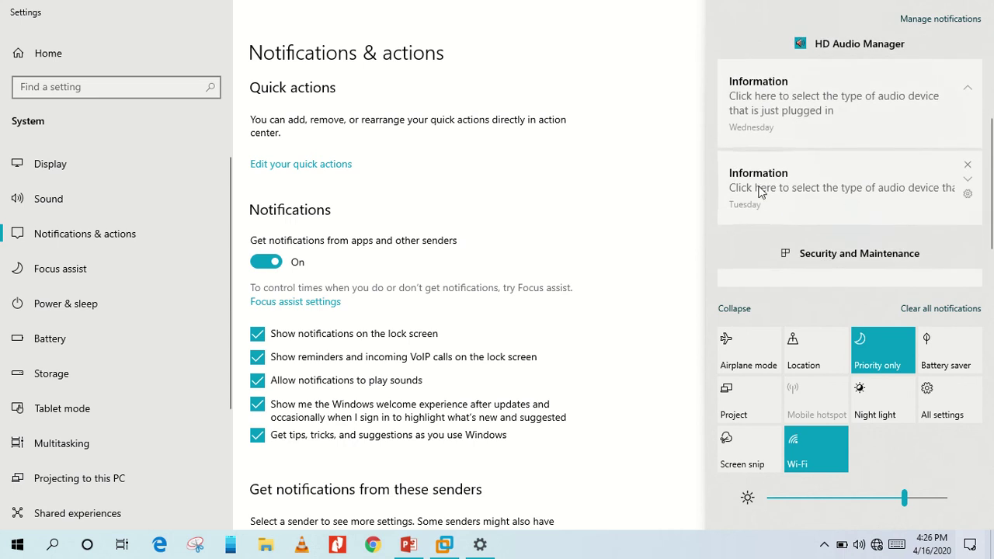
scroll(776, 190, "down", 1)
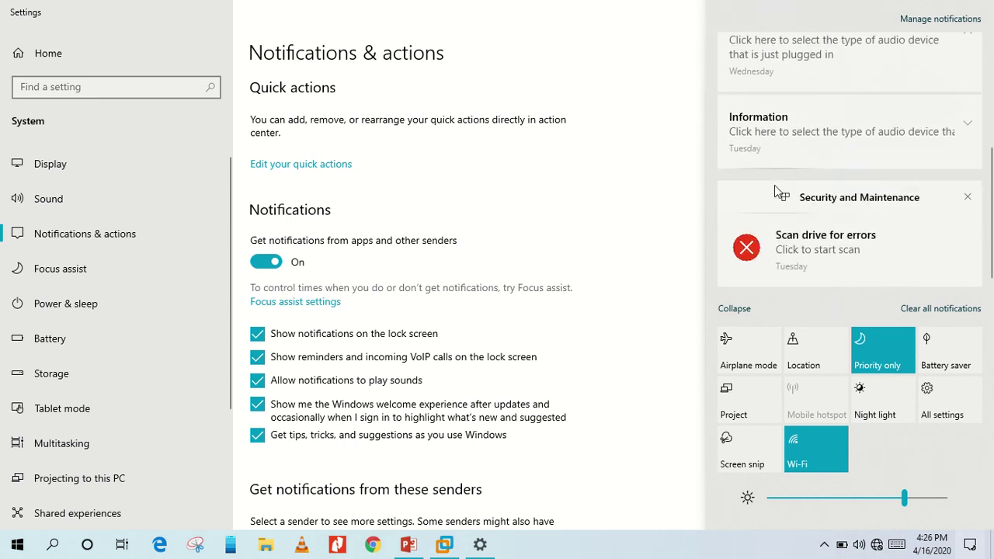
mouse_move(839, 247)
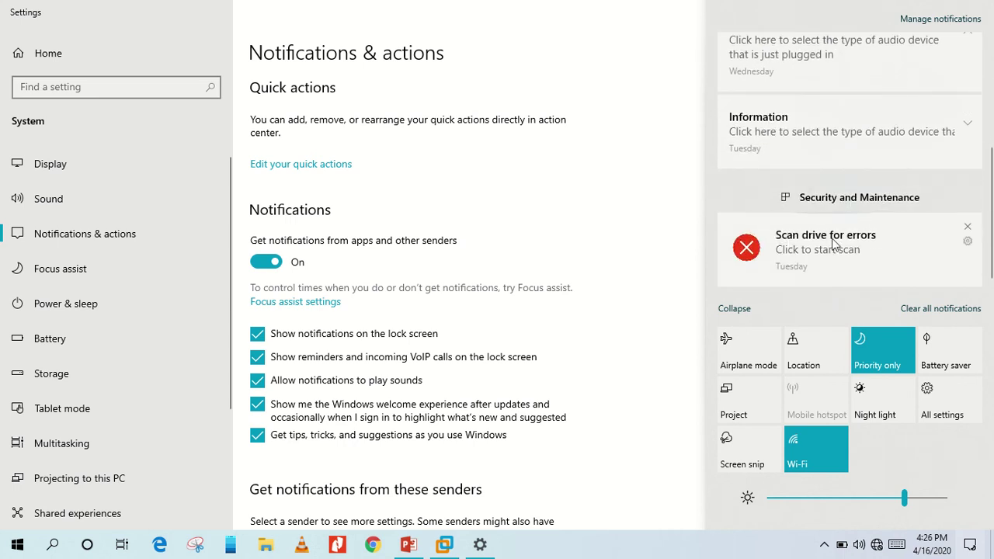
scroll(843, 243, "up", 3)
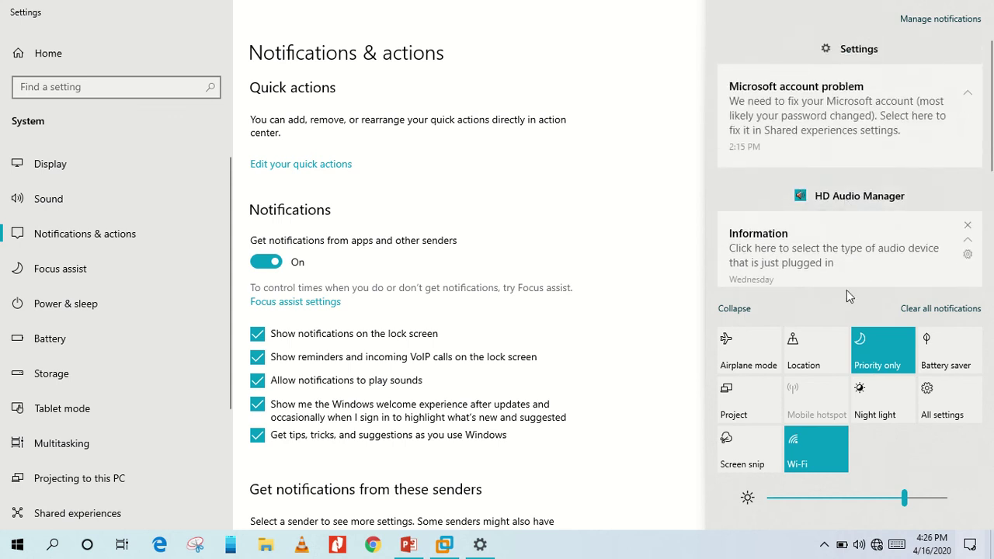
left_click(947, 308)
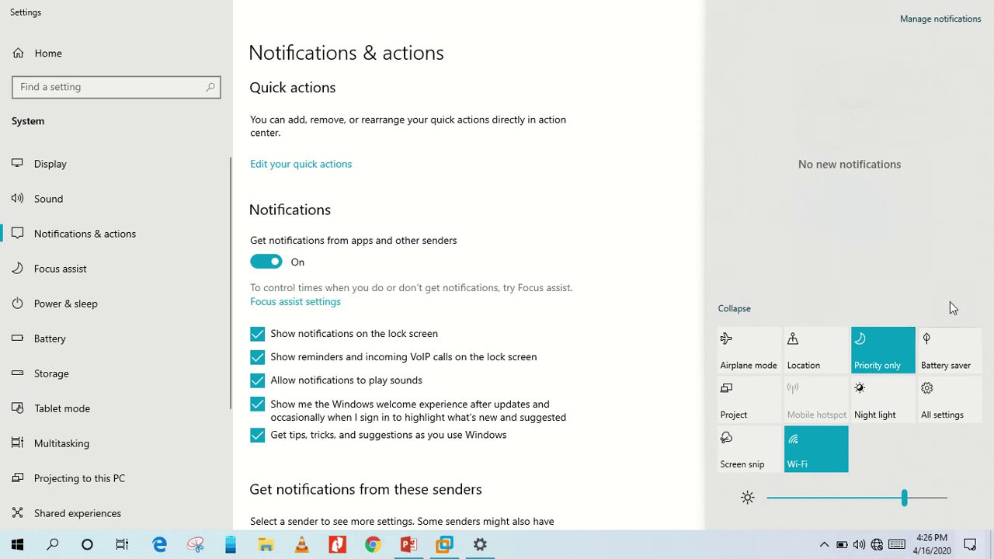
left_click(633, 219)
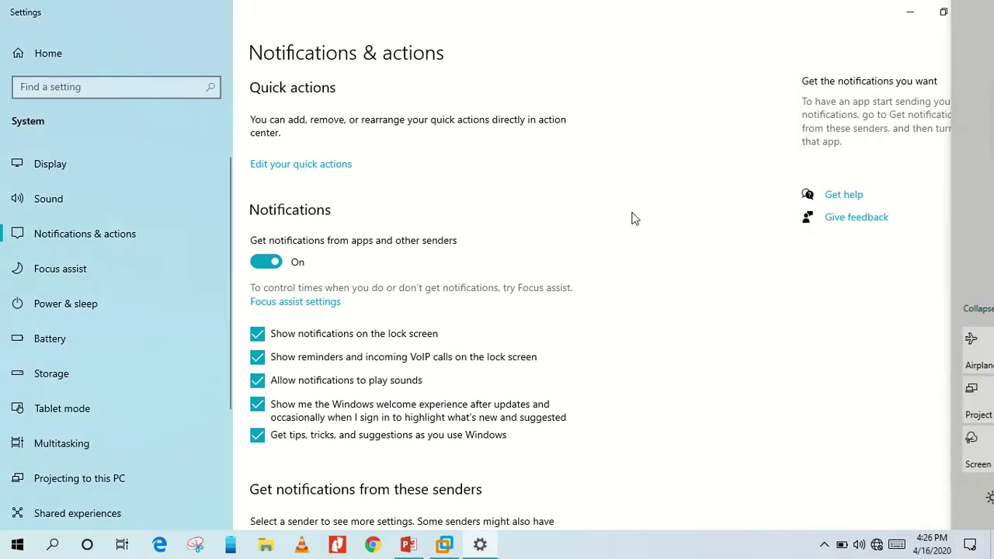
Cycle the Focus assist tile through Alarms only to Off, then close the action center.
left_click(970, 545)
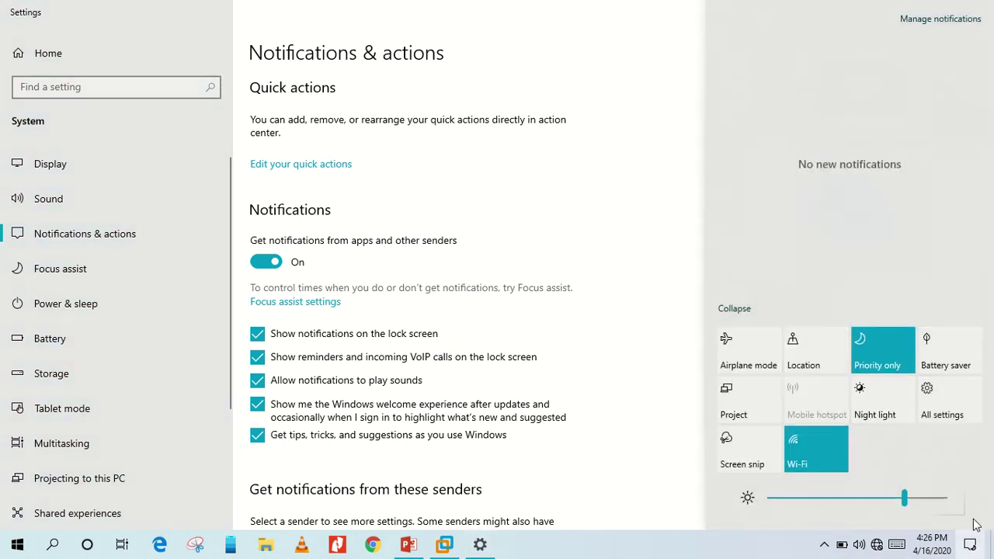
left_click(878, 358)
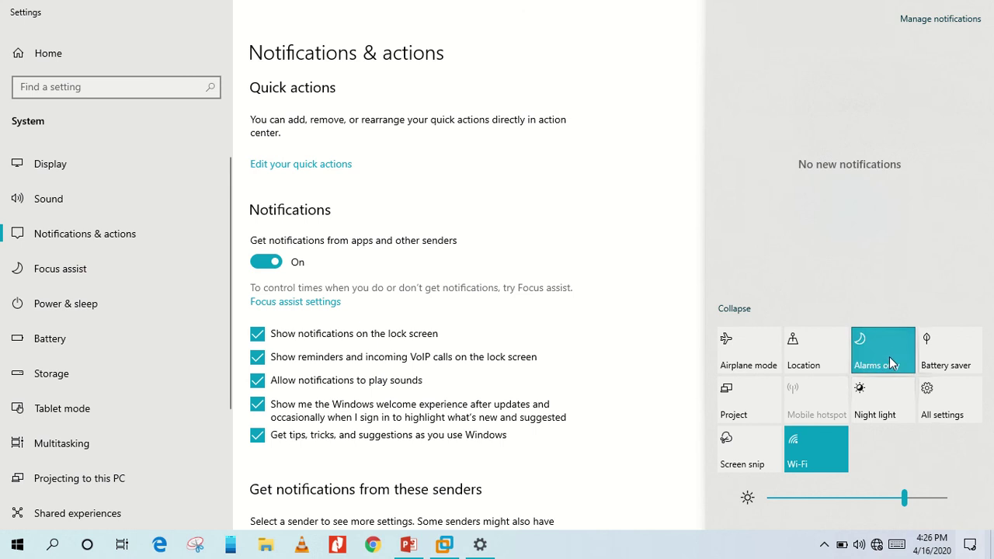
left_click(889, 359)
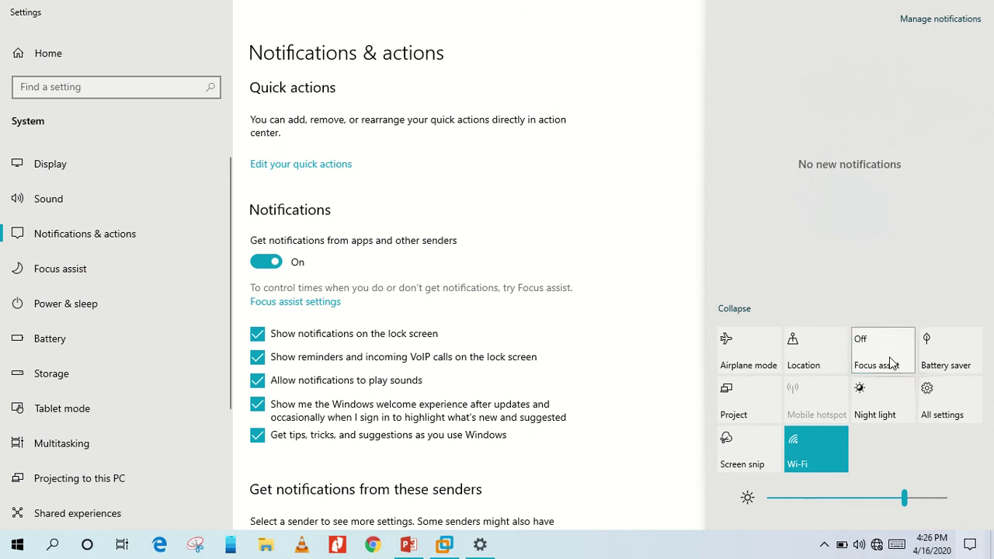
left_click(625, 299)
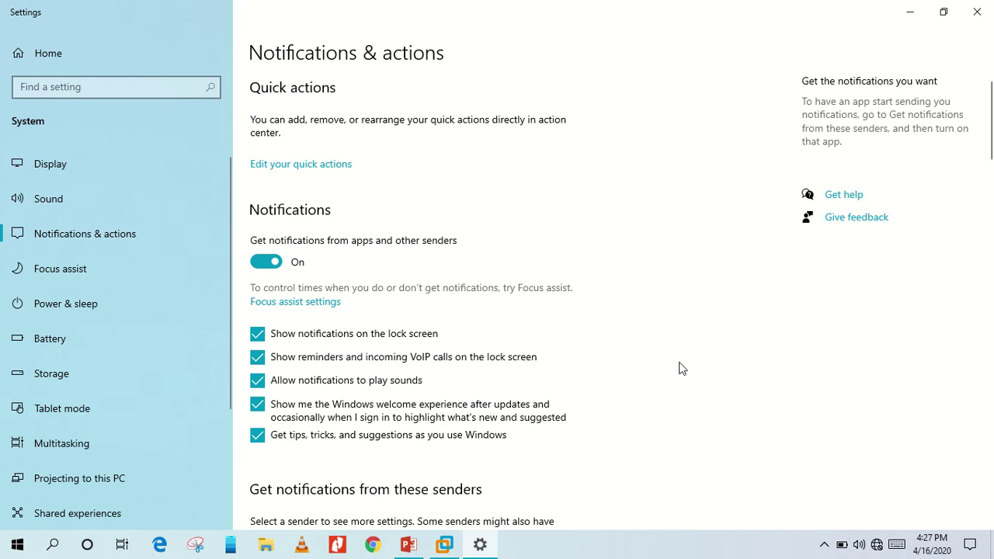
scroll(682, 368, "down", 3)
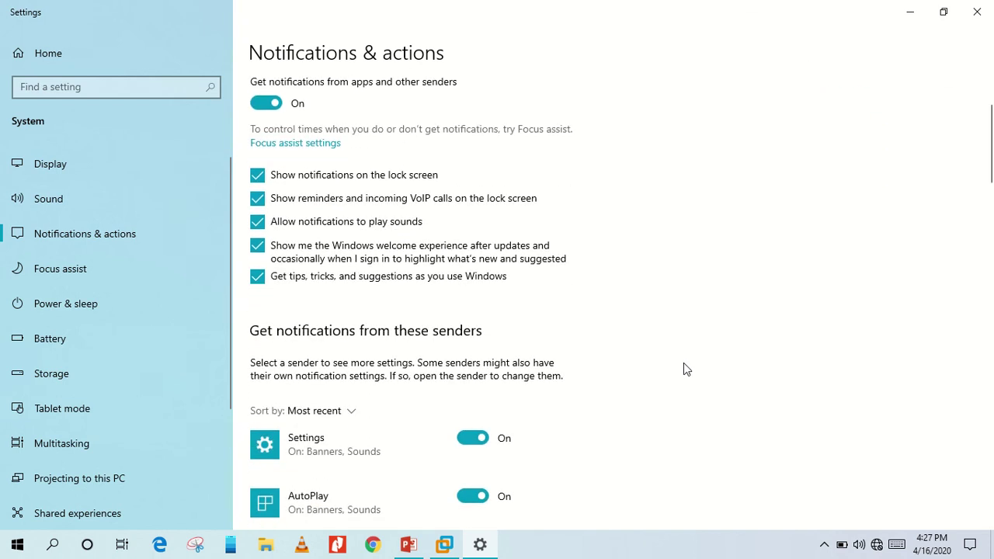
scroll(683, 363, "down", 3)
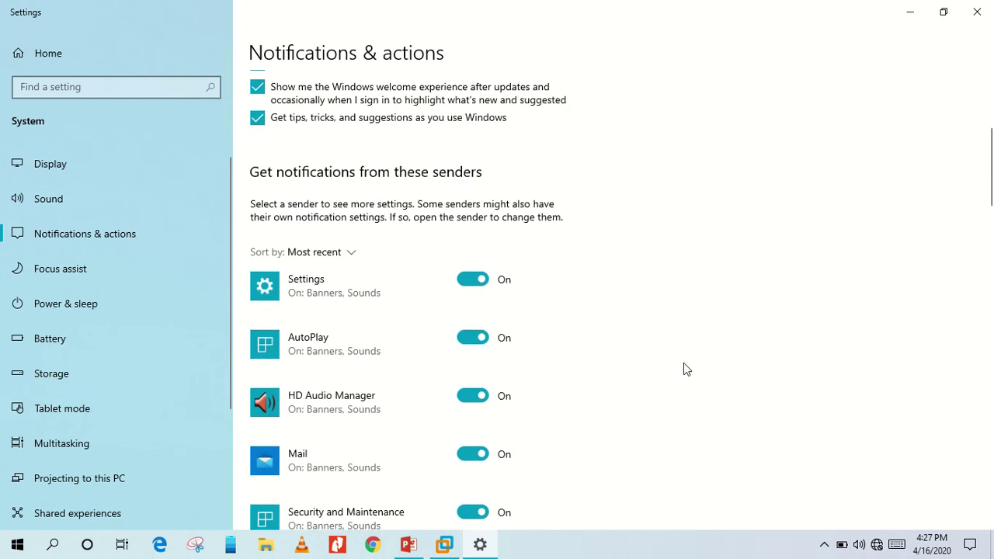
scroll(683, 369, "down", 3)
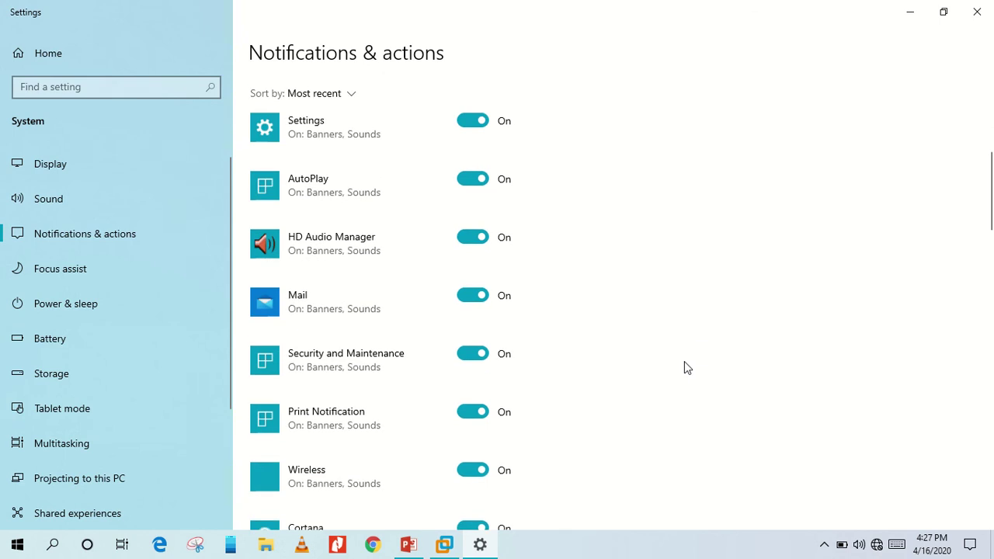
scroll(684, 363, "up", 3)
scroll(684, 365, "up", 3)
scroll(685, 365, "up", 2)
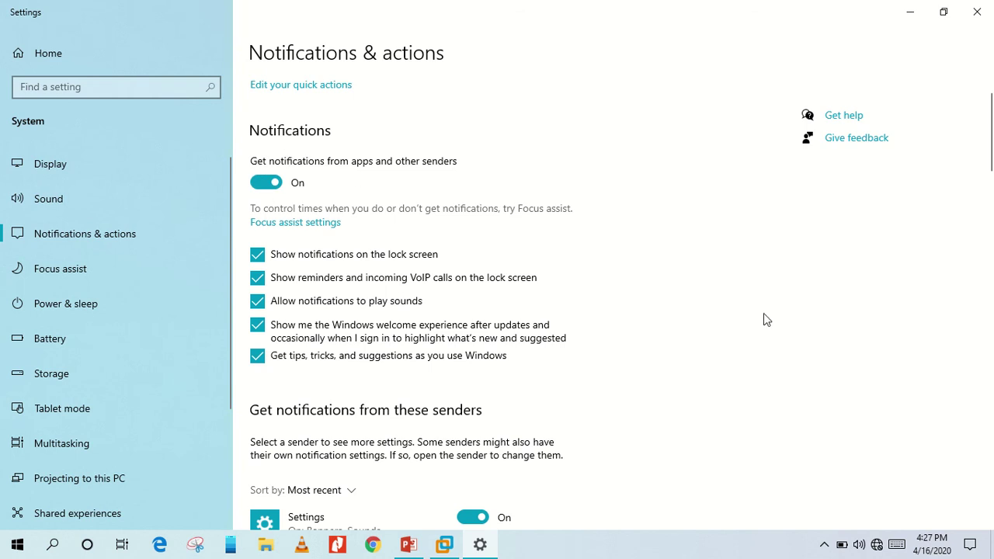
Go to the Focus assist page, now Off, and scroll down to its Automatic rules.
left_click(80, 271)
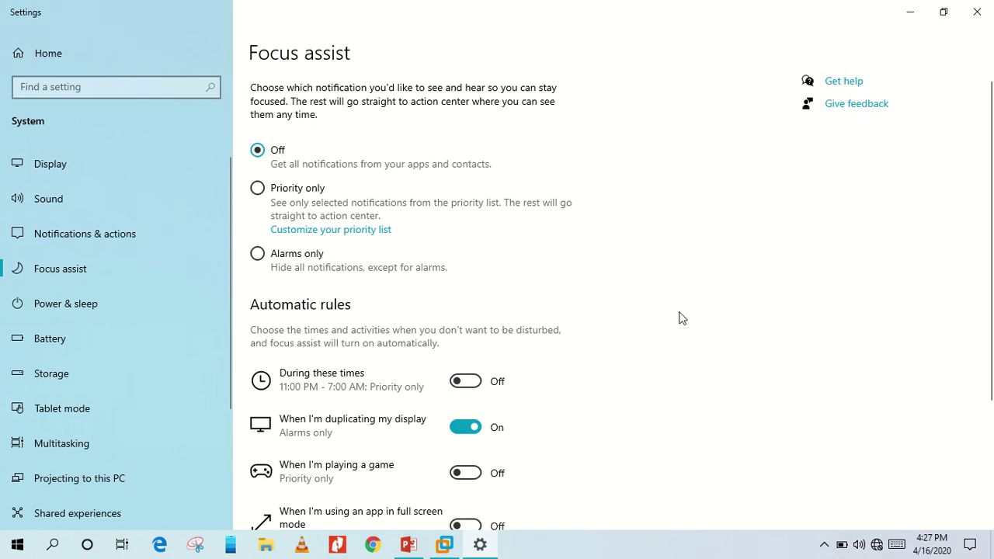
scroll(675, 378, "down", 2)
scroll(675, 378, "down", 2)
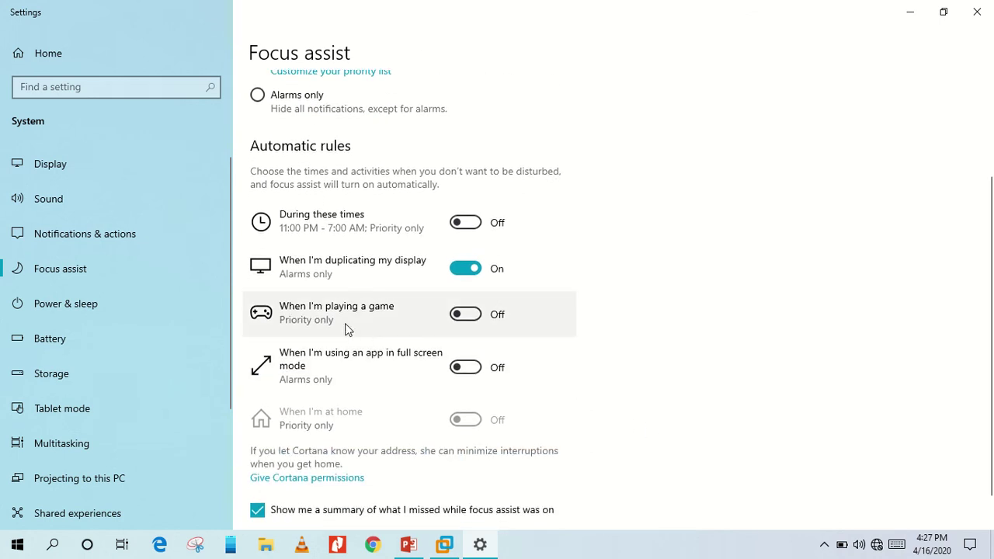